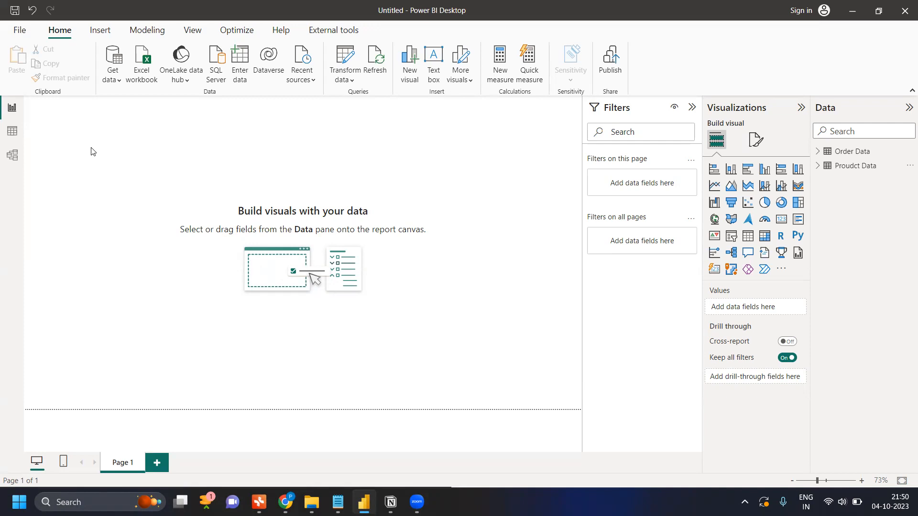
Examine the fields and rows of the Order Data and Proudct Data tables, including the Prd_ID column.
left_click(837, 154)
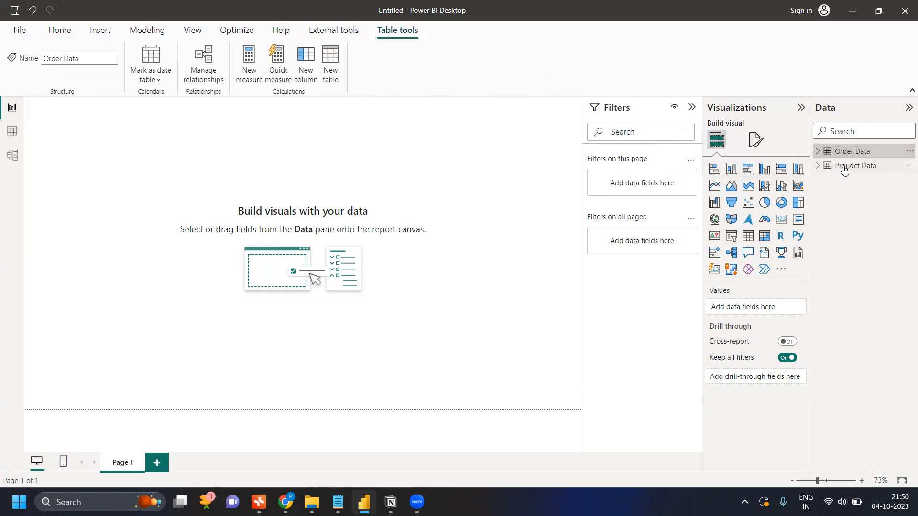
left_click(818, 151)
left_click(817, 224)
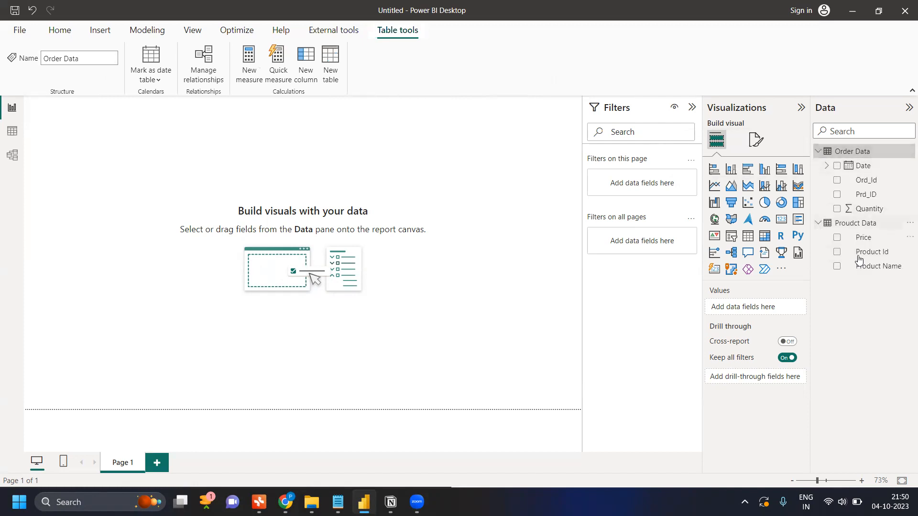
left_click(10, 136)
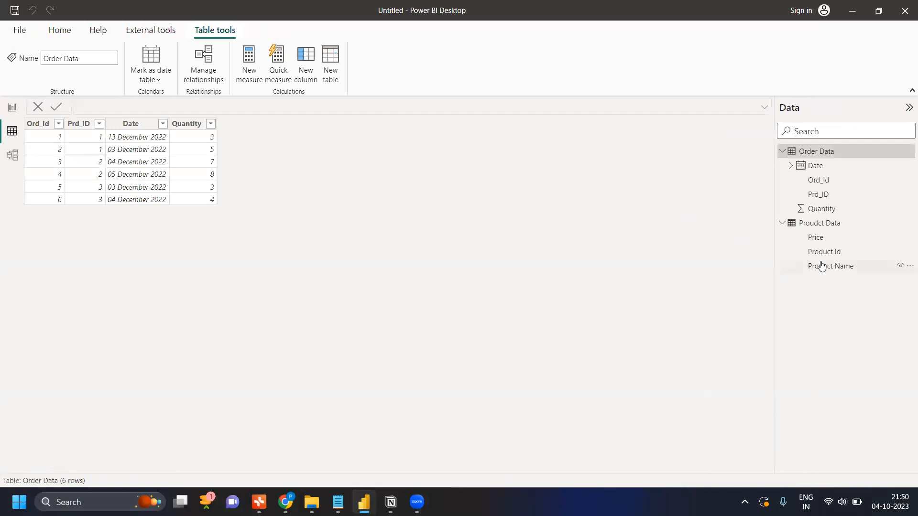
left_click(820, 224)
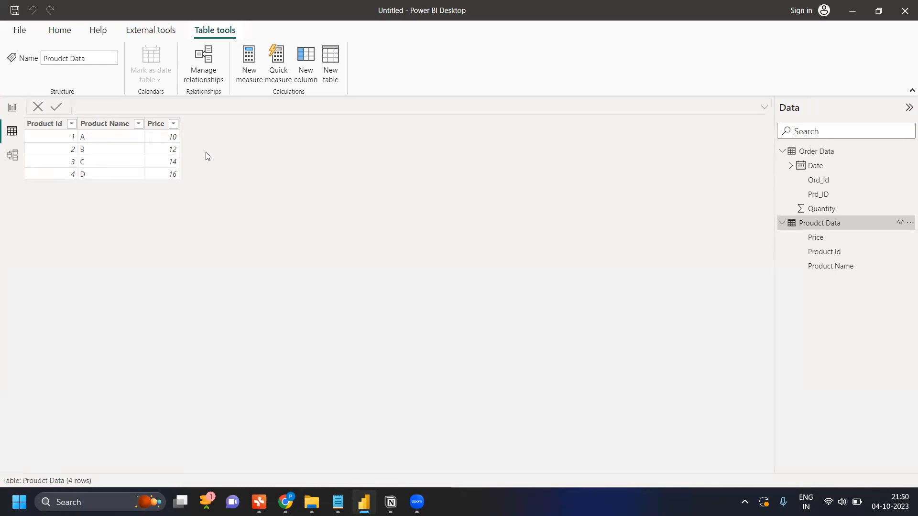
left_click(820, 151)
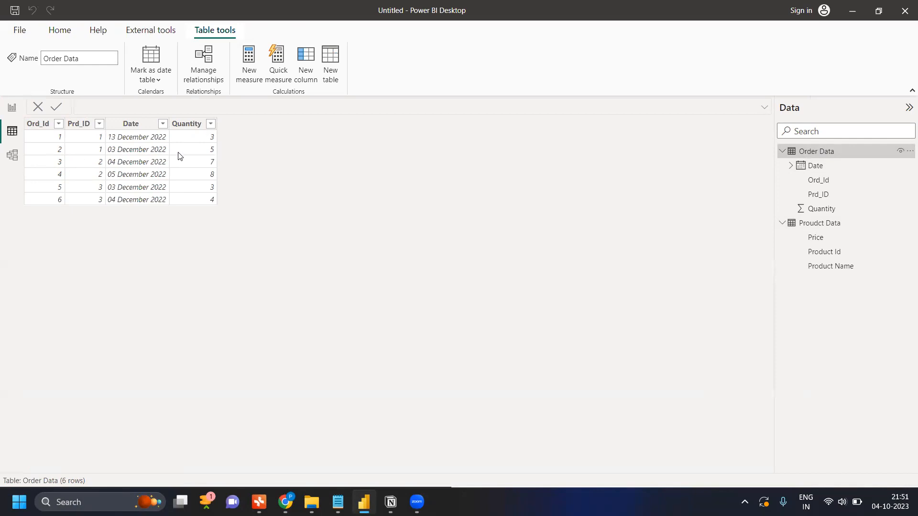
left_click(102, 138)
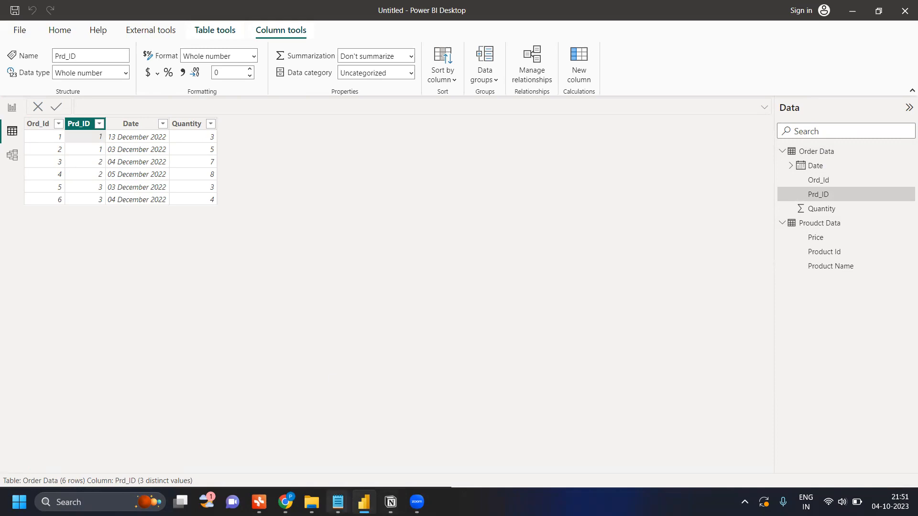
Switch to the RELATIONSHIP FUNCTION notes in Notepad and add a block of blank lines below the Related syntax.
mouse_move(338, 502)
left_click(375, 437)
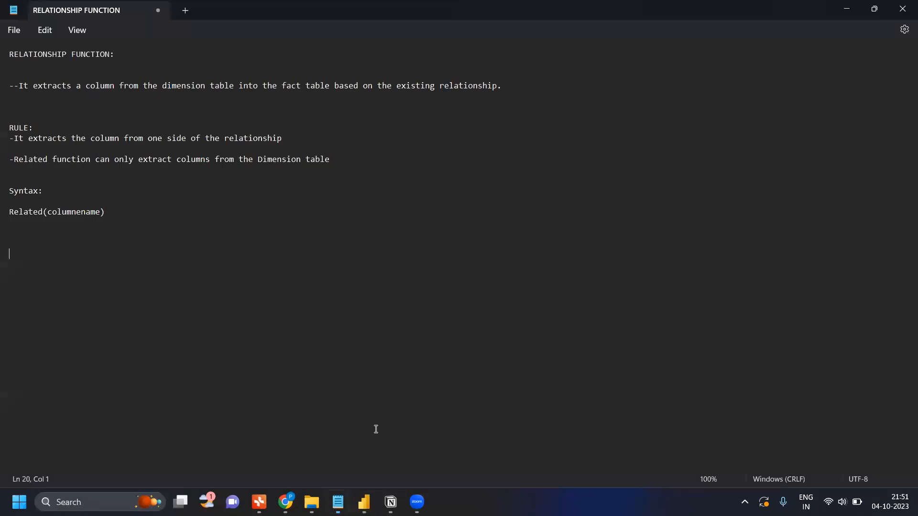
left_click(312, 354)
key("Return")
key("Return")
key("Return")
key("Return")
key("Return")
key("Return")
key("Return")
key("Return")
key("Return")
key("Return")
key("Return")
key("Return")
key("Return")
key("Return")
key("Return")
key("Return")
key("Return")
key("Return")
key("Return")
key("Return")
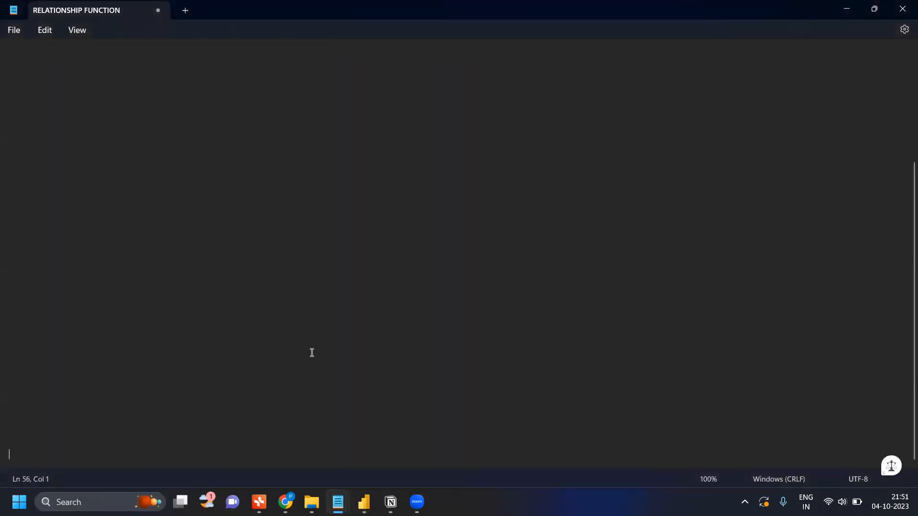
left_click(80, 116, "shift")
type("R")
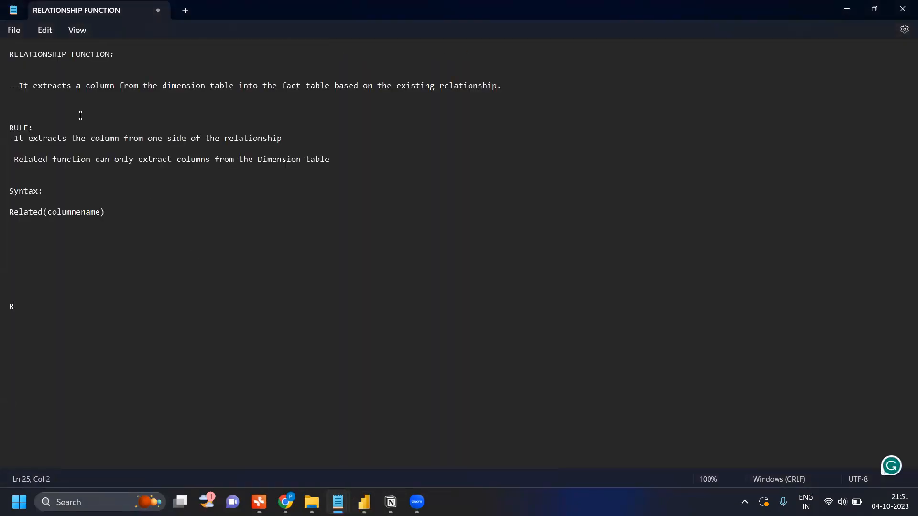
key("ctrl+z")
key("Return")
key("Return")
key("Return")
key("Return")
key("Return")
key("Return")
key("Return")
key("Return")
key("Return")
key("Return")
key("Return")
key("Return")
key("Return")
key("Return")
key("Return")
key("Return")
key("Return")
key("Return")
key("Return")
key("Return")
left_click(50, 121)
double_click(13, 76)
Write the heading "Revenue:" in the blank area of the notes, with the text enlarged for reading.
type("Re")
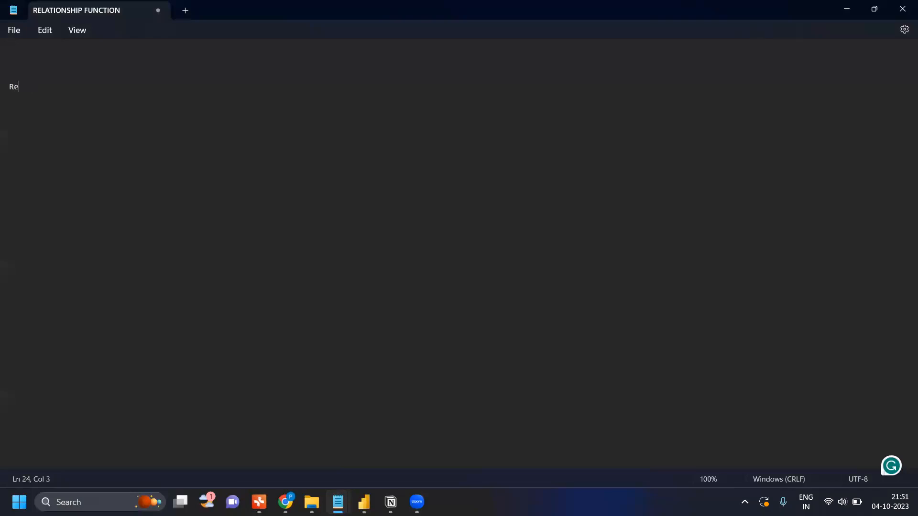
scroll(32, 86, "up", 20)
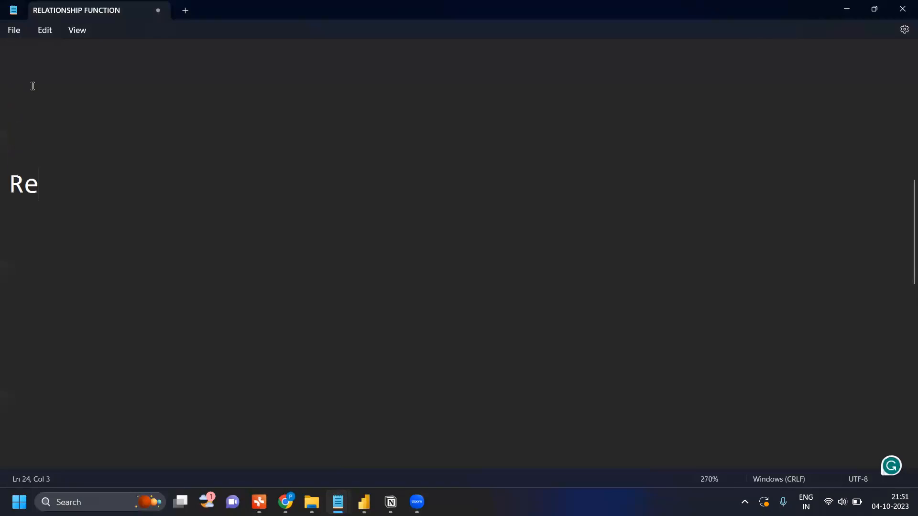
type("venue")
key("BackSpace")
type("ue:")
key("Return")
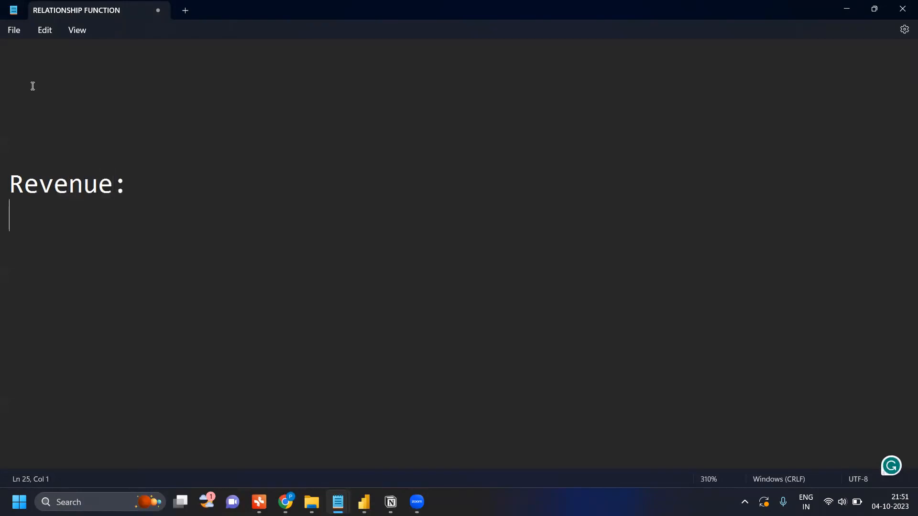
Write the formula "Quantity * Price" under the Revenue heading, followed by blank lines.
type("Quanti")
key("BackSpace")
key("BackSpace")
key("BackSpace")
type("n")
key("BackSpace")
type("t")
key("BackSpace")
type("ntiy")
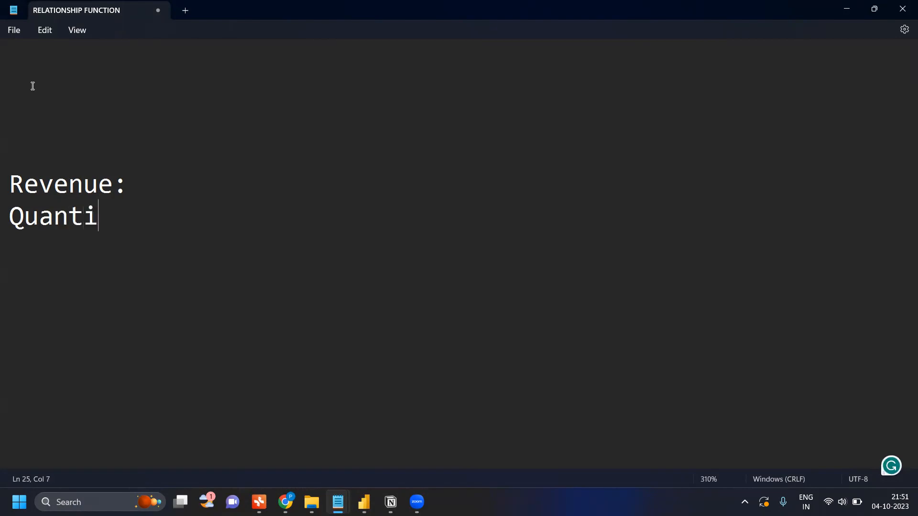
key("BackSpace")
type("ty * Price")
key("Return")
key("Return")
Switch back to Power BI Desktop and check which table holds the price and which holds the quantity.
key("alt+Tab")
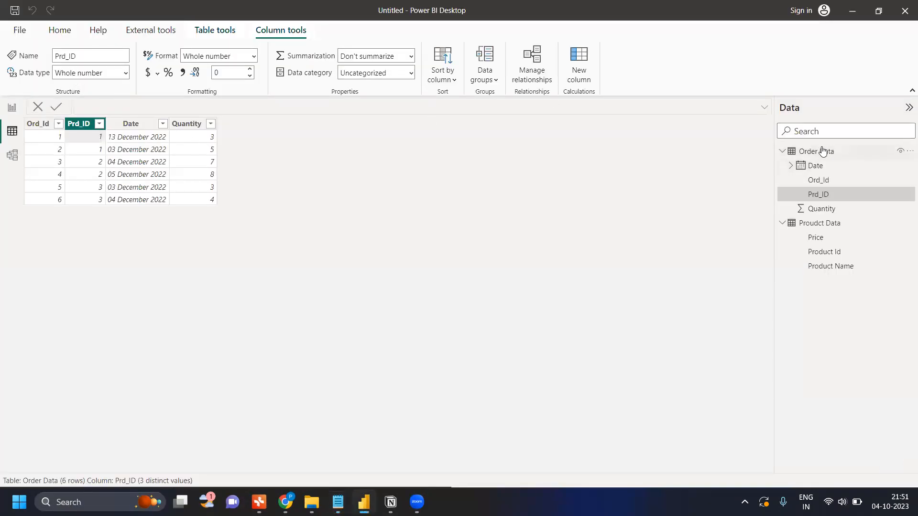
left_click(836, 229)
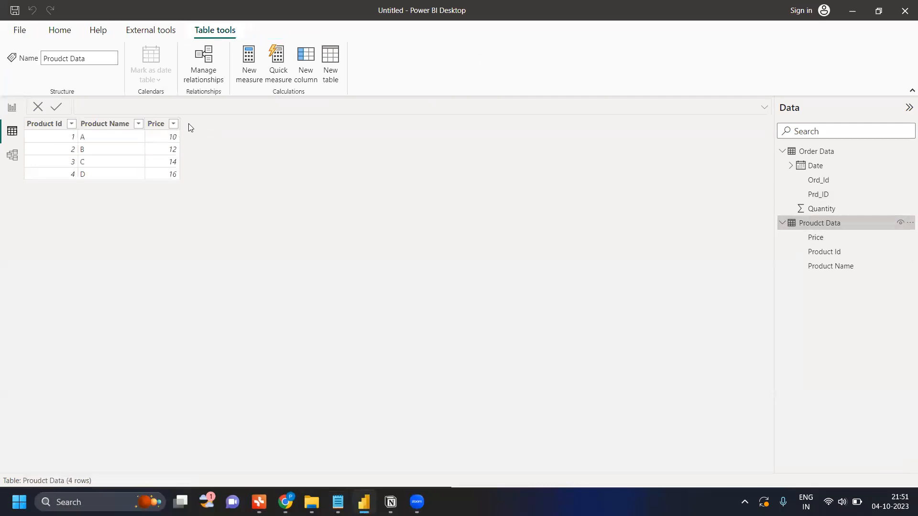
left_click(838, 151)
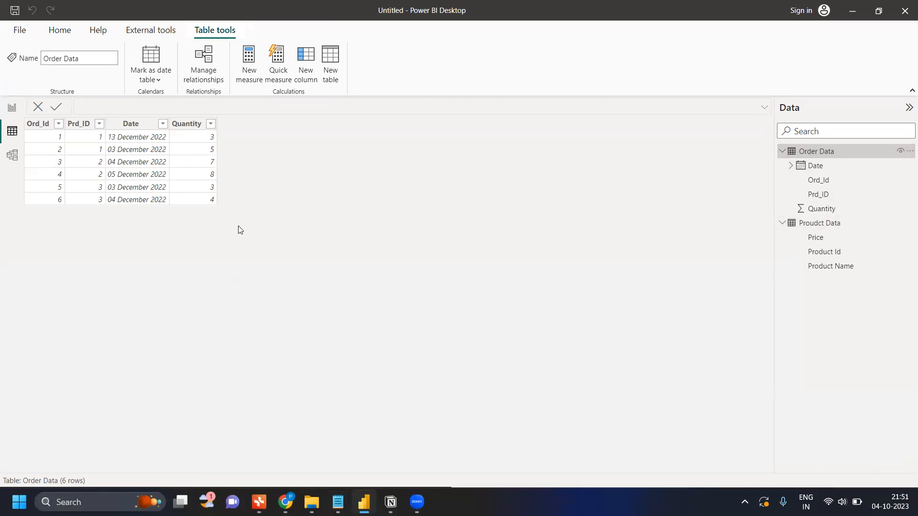
Return to the report view and start a new measure named Revenue in the Order Data table.
left_click(15, 109)
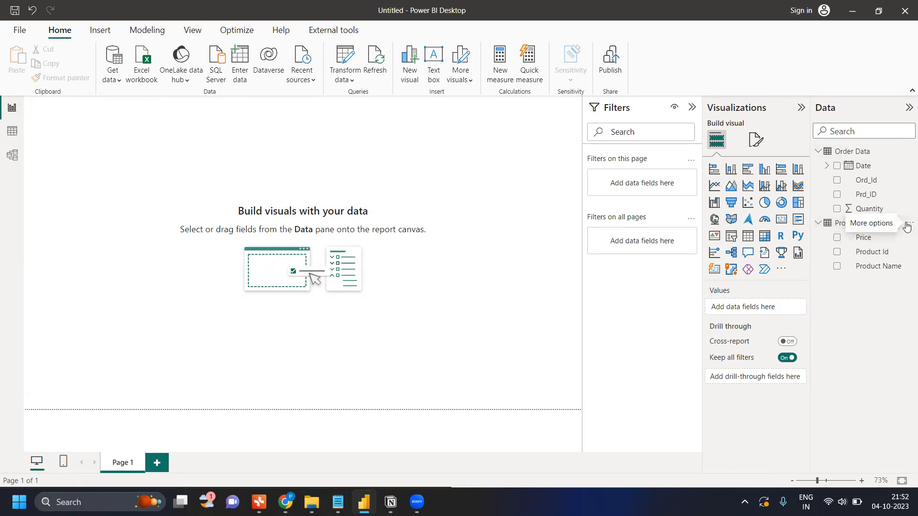
left_click(907, 154)
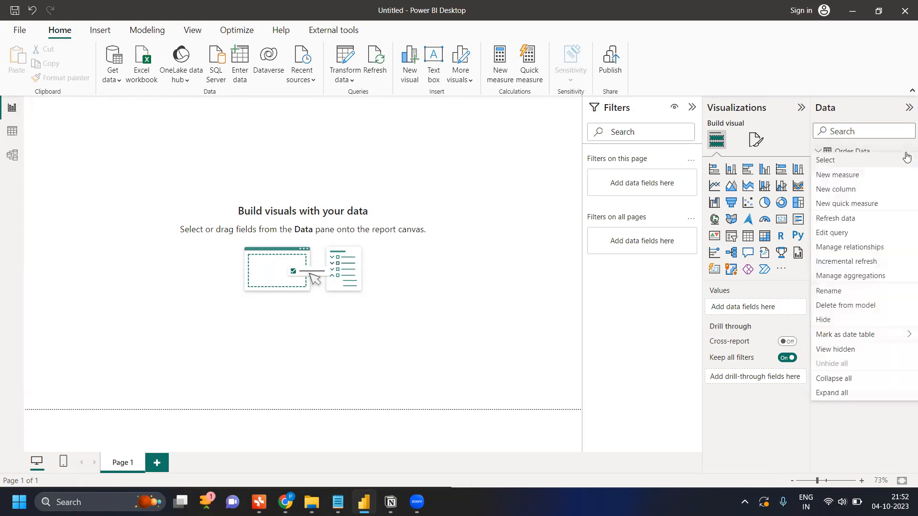
left_click(839, 175)
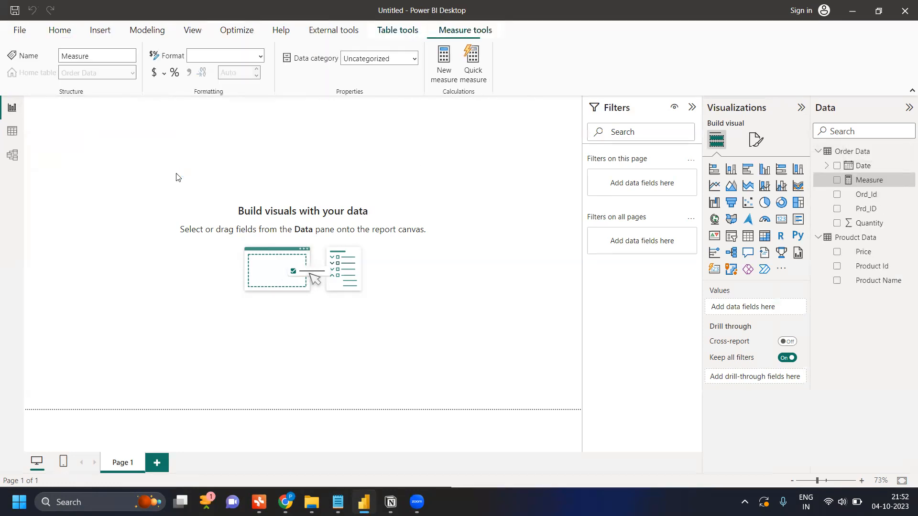
key("BackSpace")
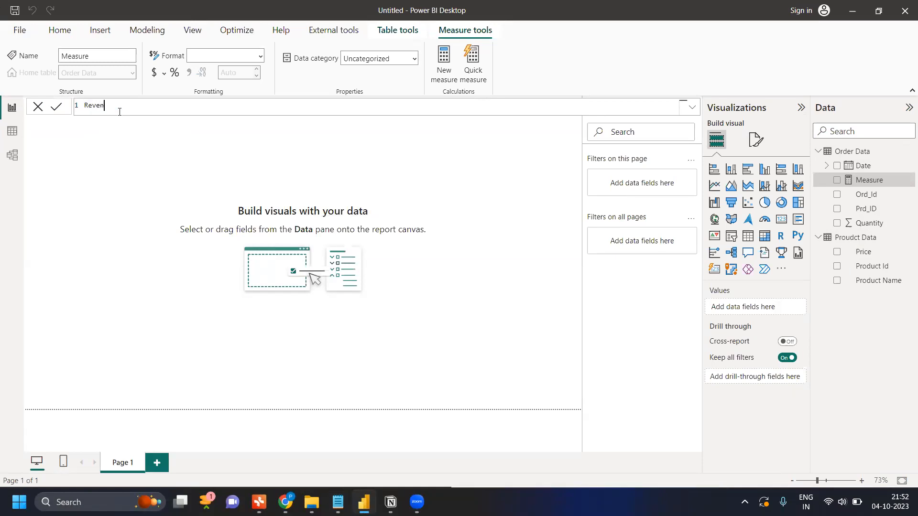
type("Revenue=")
key("shift+Return")
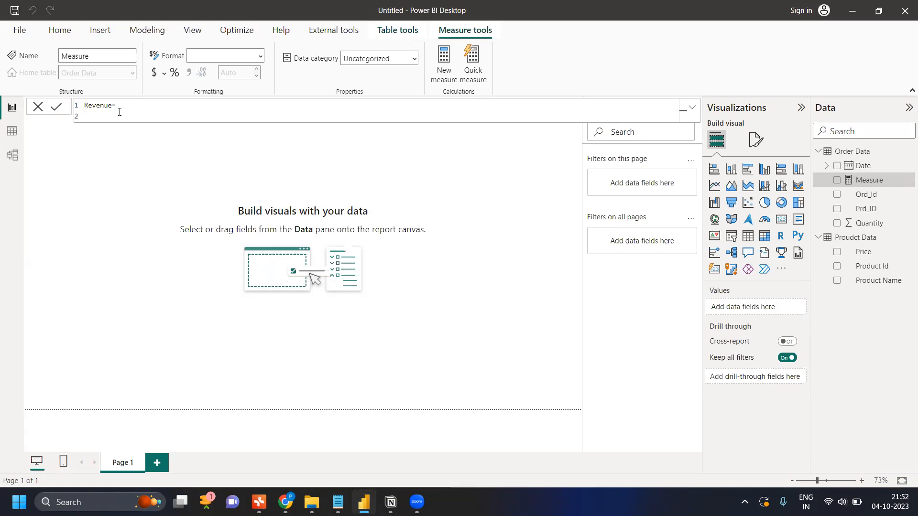
type("Price")
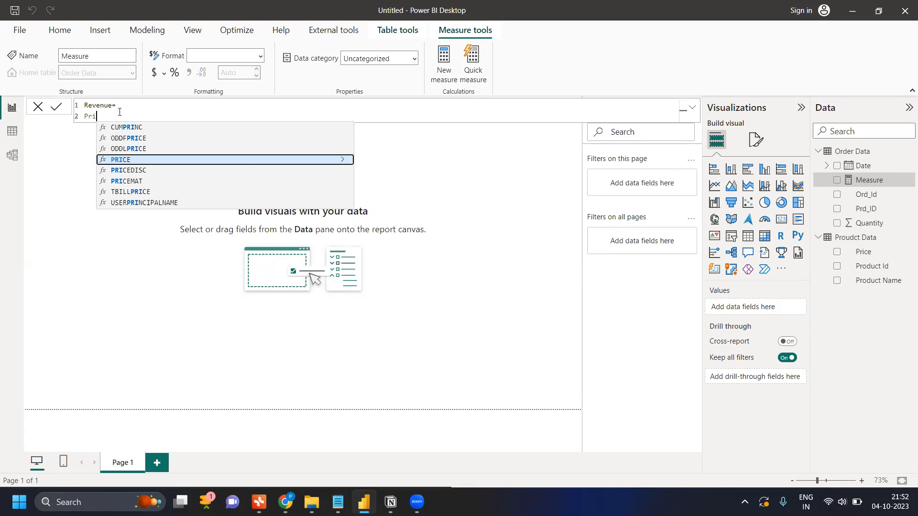
key("BackSpace")
key("BackSpace")
key("BackSpace")
key("BackSpace")
key("BackSpace")
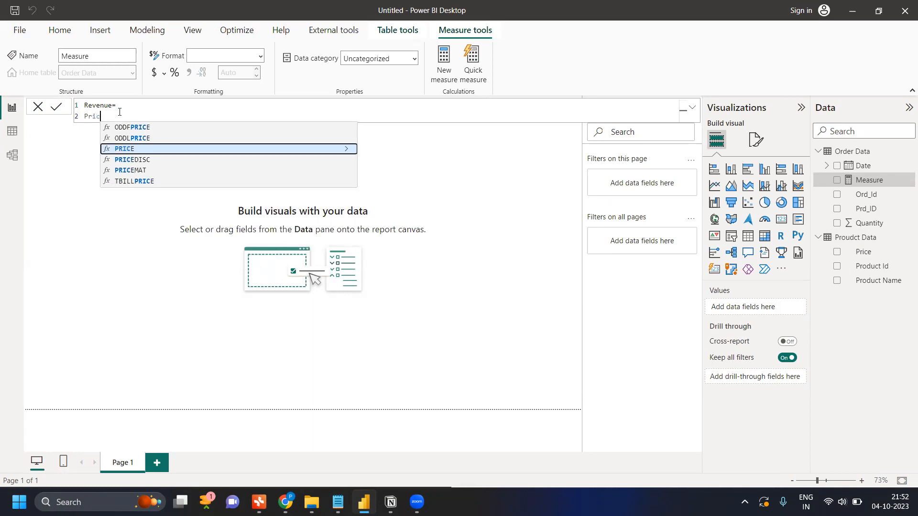
type("Qu")
key("BackSpace")
key("BackSpace")
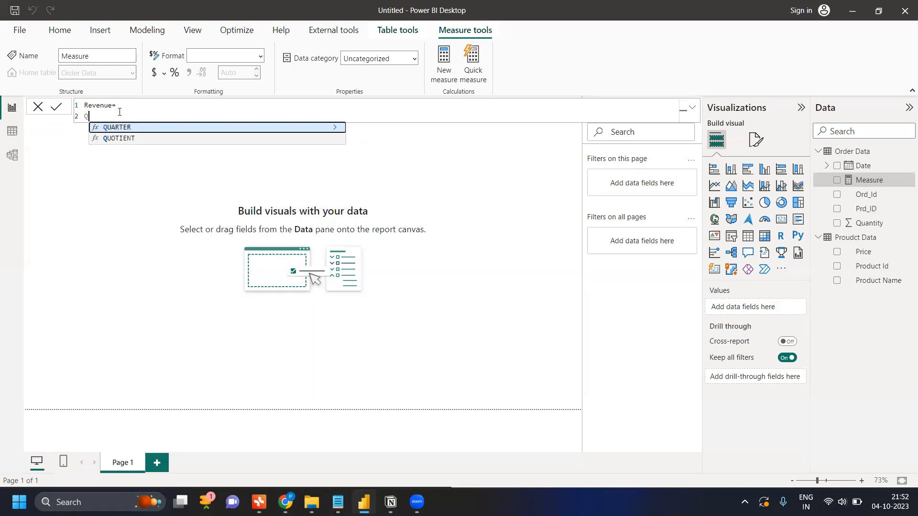
Enter Sum('Order Data'[Quantity] as the expression on the second line of the Revenue measure.
type("Sum(")
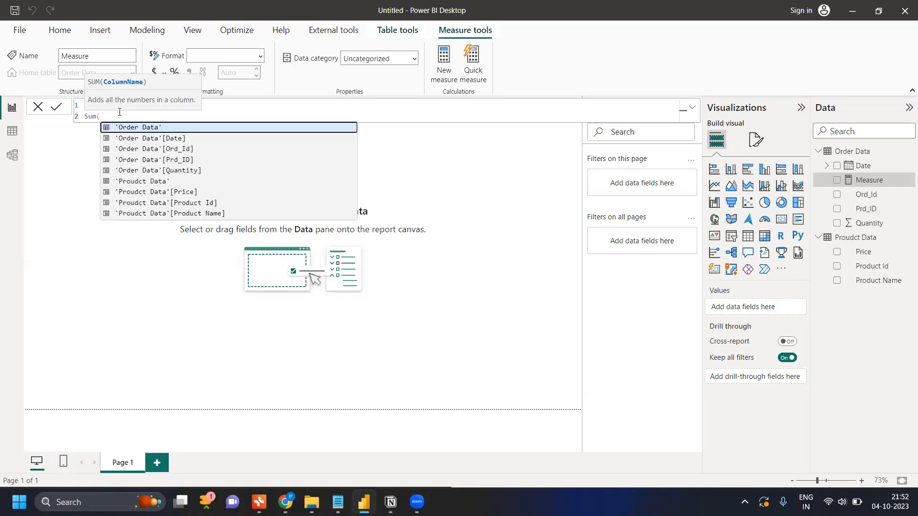
type("Qu")
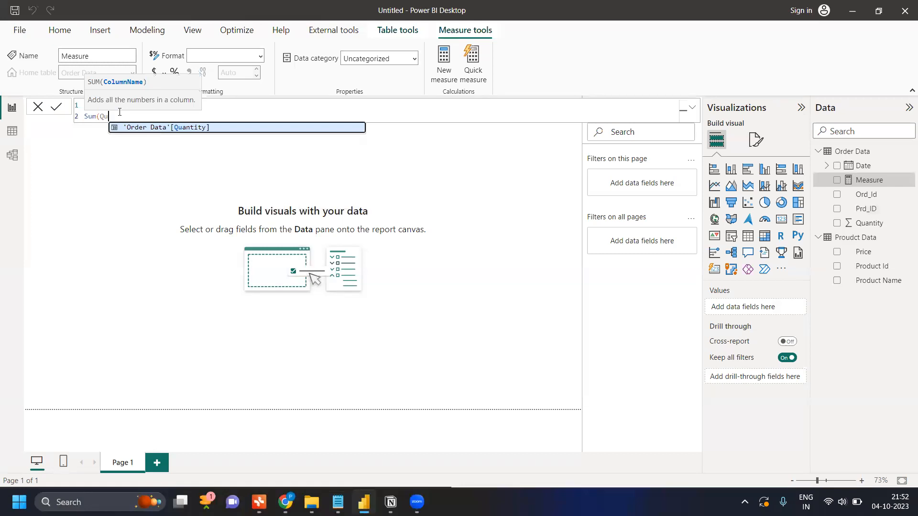
key("Tab")
Try to multiply the quantity sum by Sum('Proudct Data'[Price] in the Revenue formula.
type("*Price")
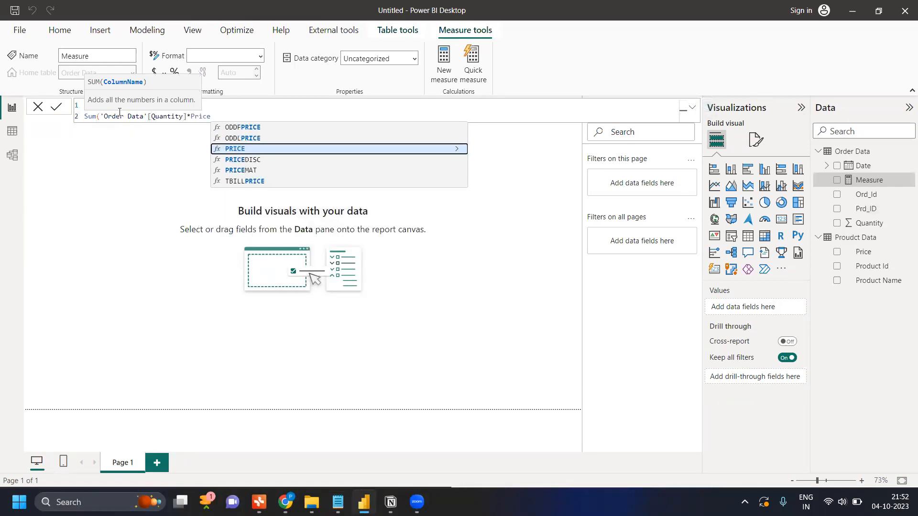
key("Left")
key("Left")
key("Left")
key("Left")
type("Sum(")
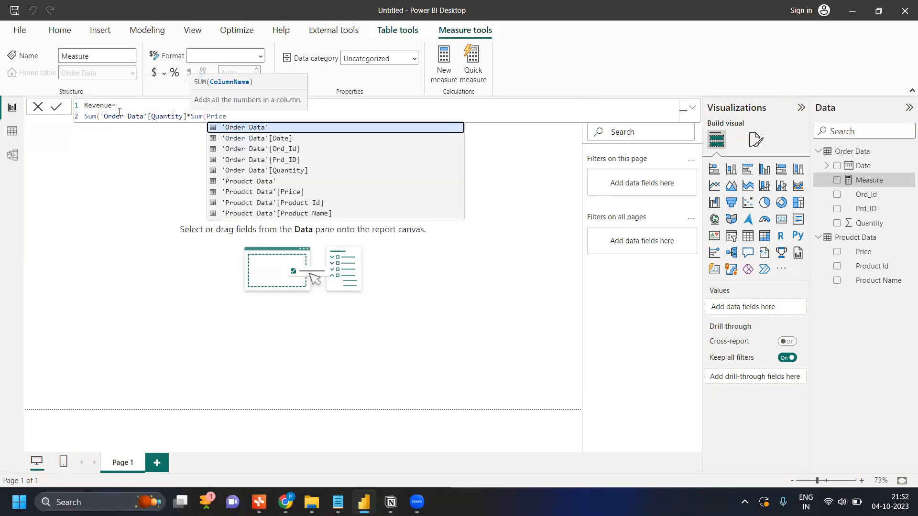
key("Escape")
key("Right")
key("Right")
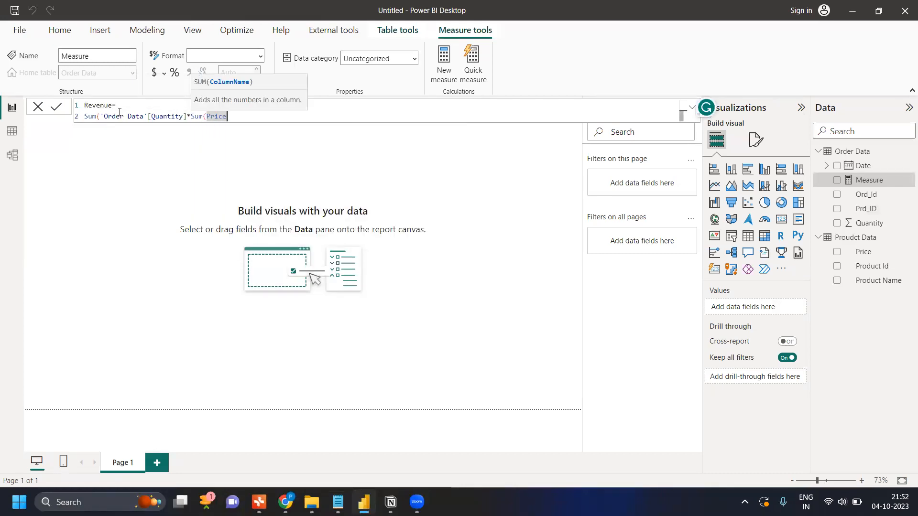
key("BackSpace")
key("BackSpace")
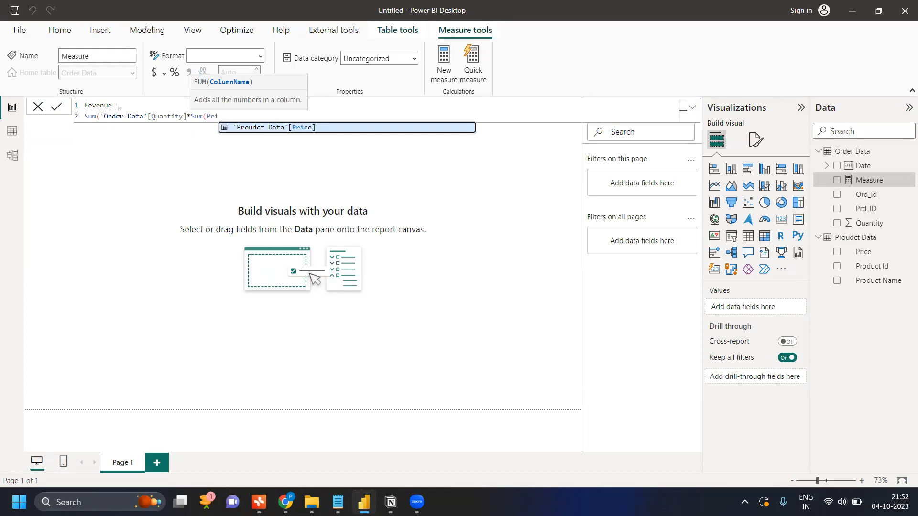
key("Tab")
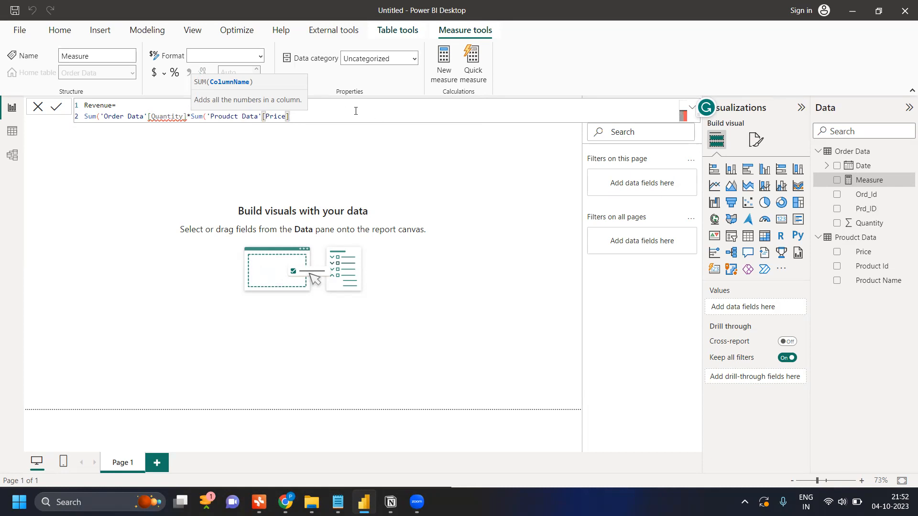
Remove the multiplication by the price sum from the Revenue formula, back to the Order Data quantity.
key("BackSpace")
key("BackSpace")
key("BackSpace")
key("BackSpace")
key("BackSpace")
key("BackSpace")
key("BackSpace")
key("BackSpace")
key("BackSpace")
key("BackSpace")
key("BackSpace")
key("BackSpace")
key("BackSpace")
key("BackSpace")
key("BackSpace")
key("BackSpace")
key("BackSpace")
key("BackSpace")
key("BackSpace")
key("BackSpace")
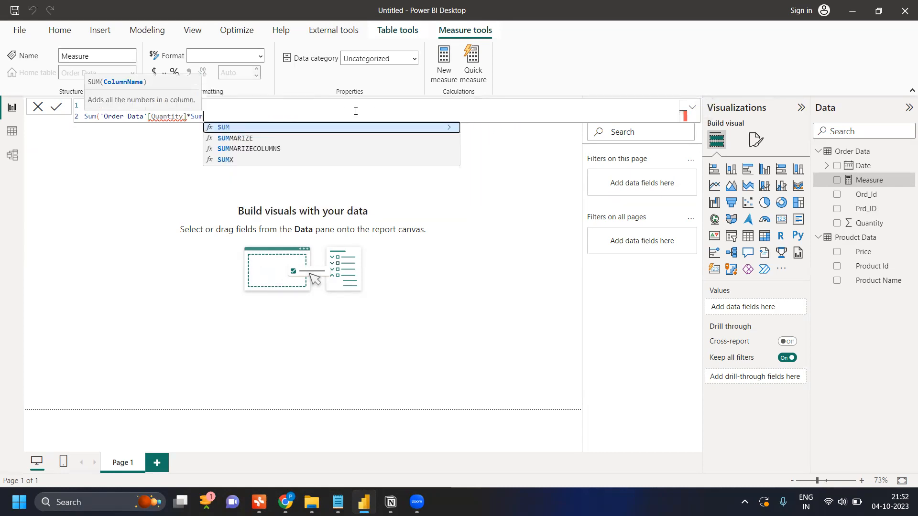
key("BackSpace")
key("BackSpace")
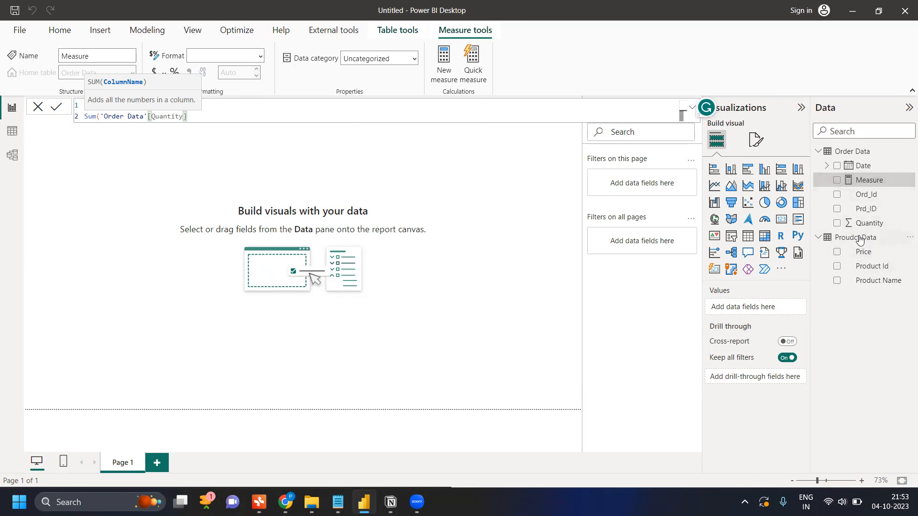
Commit the Revenue measure and show the rows of the Order Data table.
type("Revenue=")
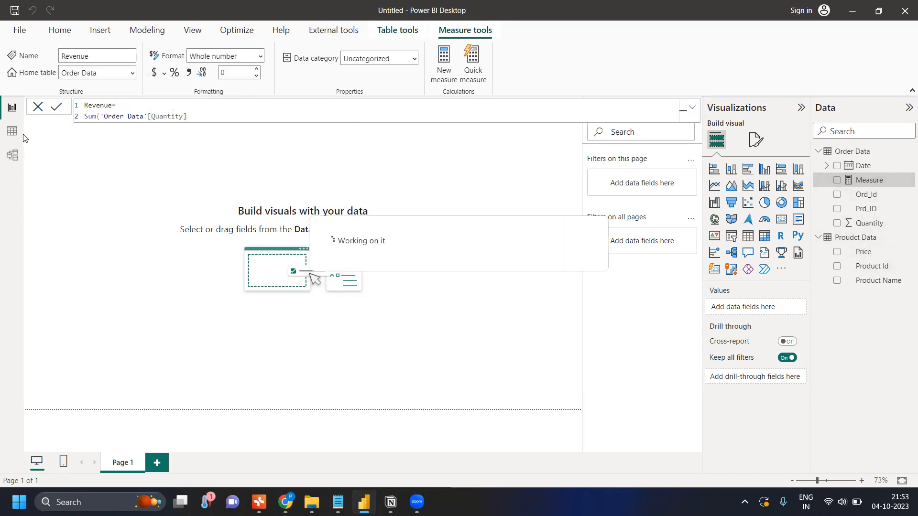
left_click(14, 132)
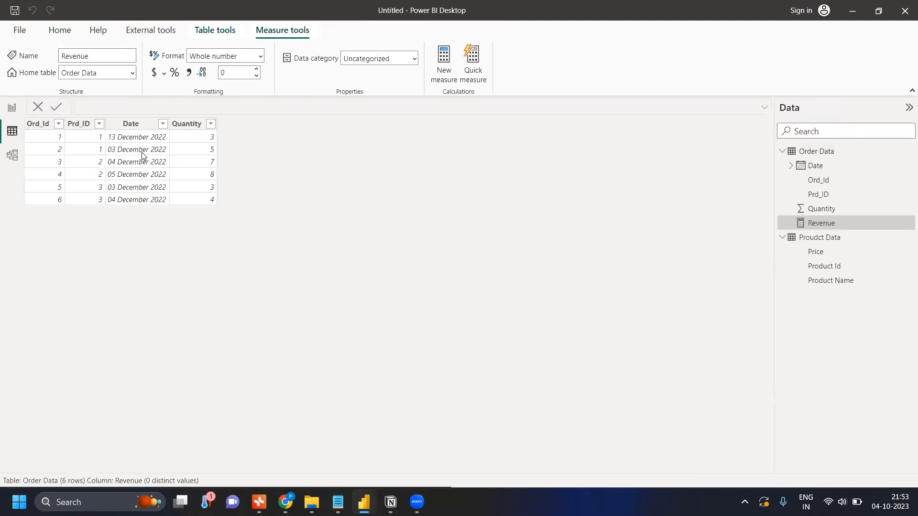
Add a new calculated column to the Proudct Data table in the table data view.
left_click(816, 252)
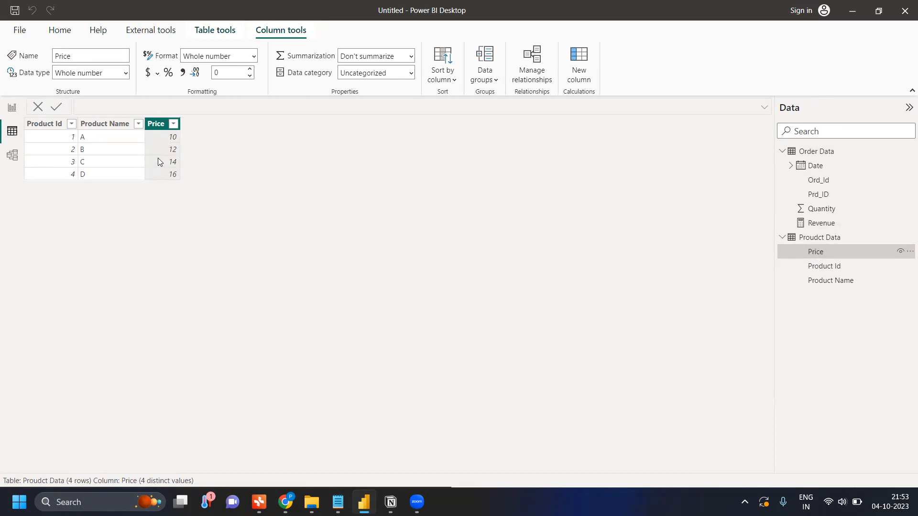
left_click(13, 111)
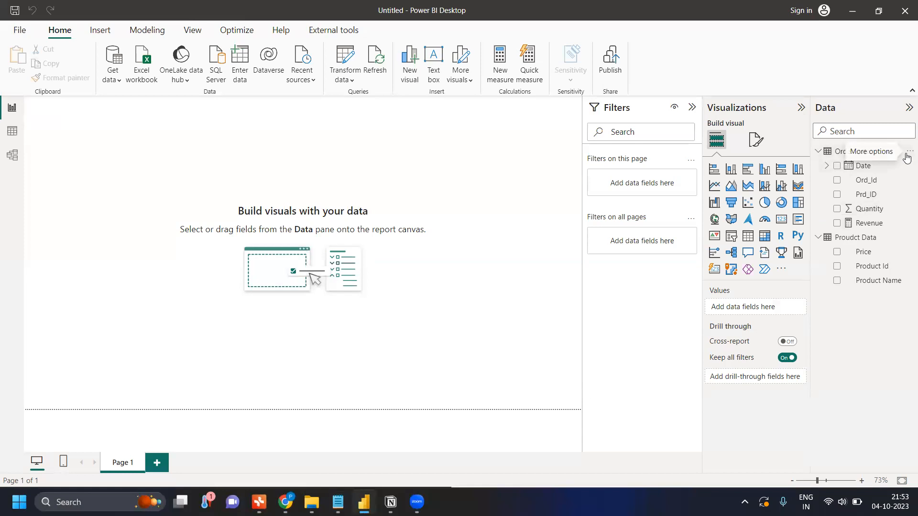
left_click(907, 239)
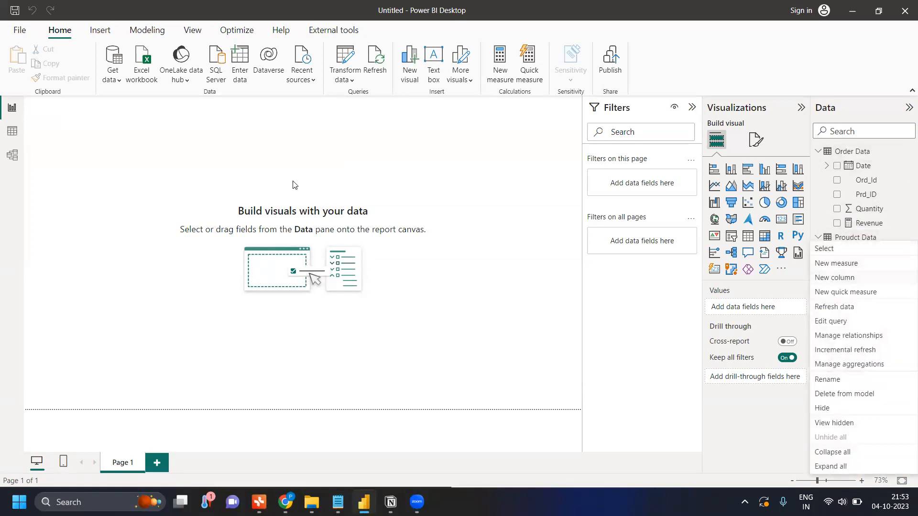
left_click(12, 131)
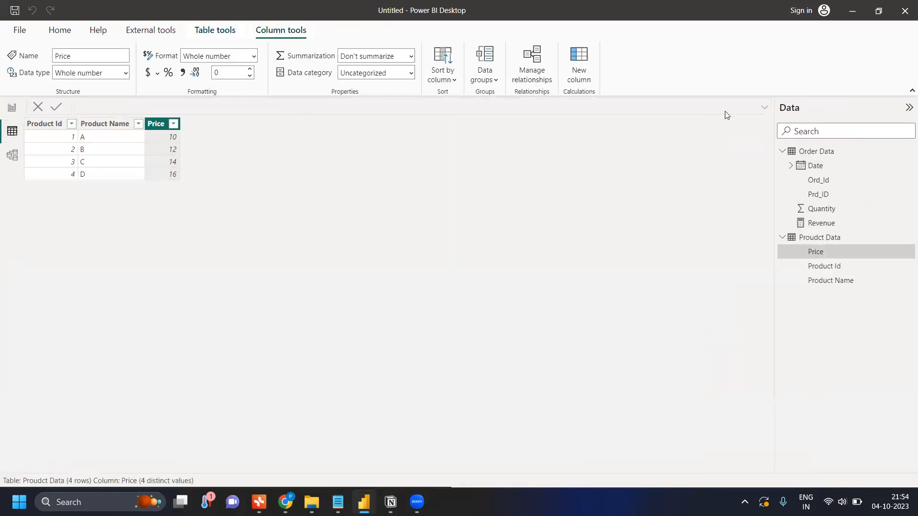
left_click(907, 241)
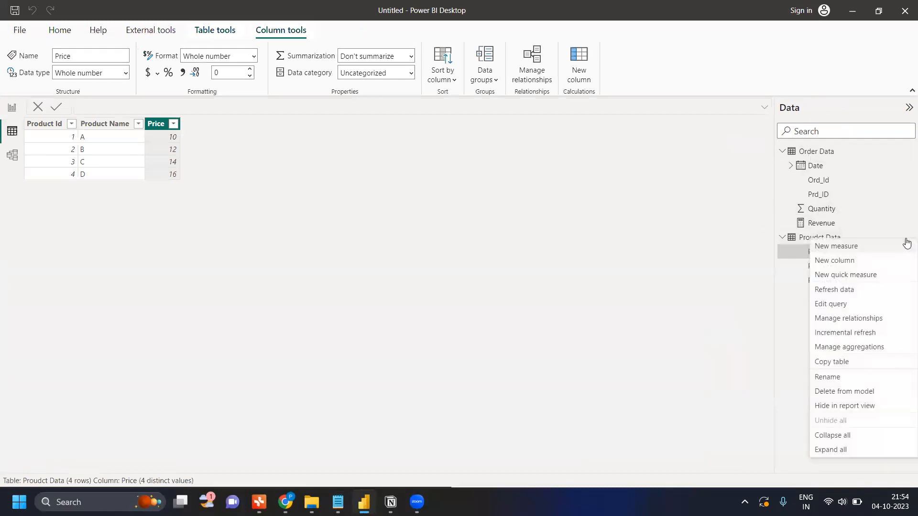
key("Escape")
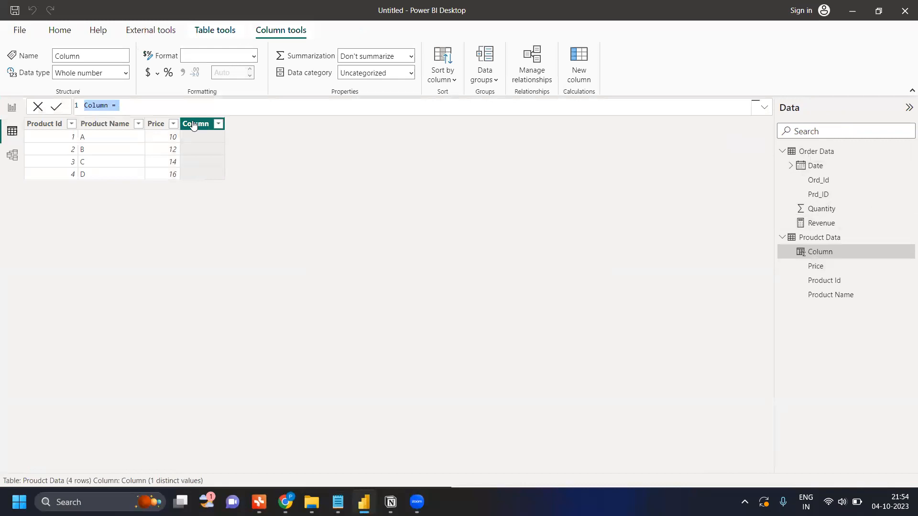
Name the new column Quantity and begin its formula with the RELATED function.
key("BackSpace")
type("Quantity=Rela")
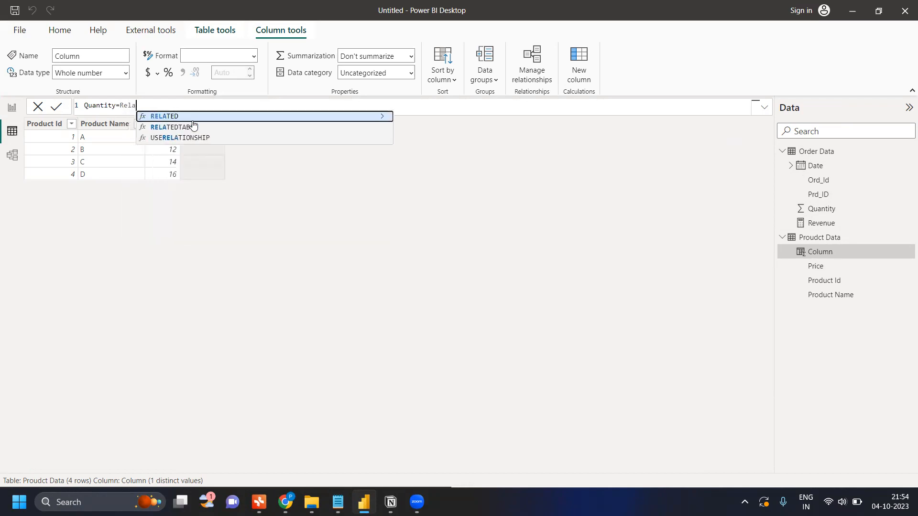
key("Tab")
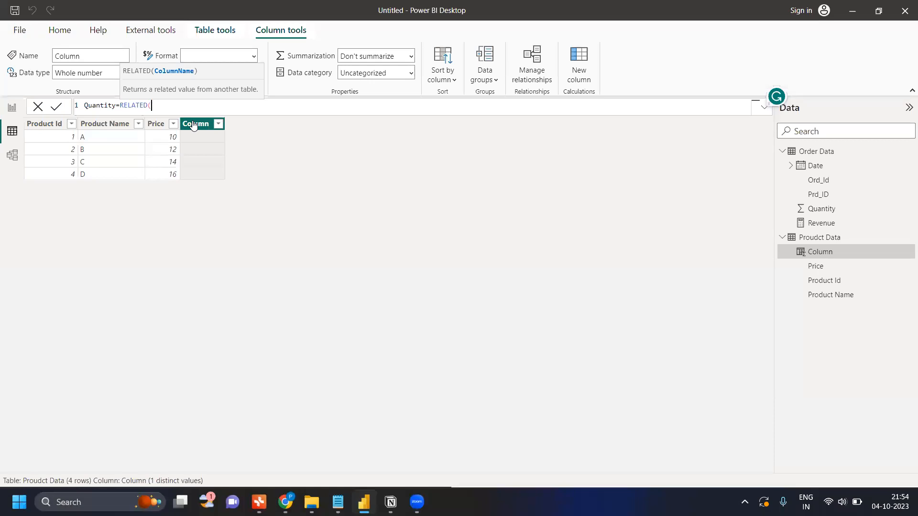
Try to use Sum('Order Data'[Quantity]) as the argument of RELATED in the Quantity column and commit the formula.
type("Quanti")
key("BackSpace")
key("BackSpace")
key("BackSpace")
key("BackSpace")
key("BackSpace")
key("BackSpace")
type("Sum(Q")
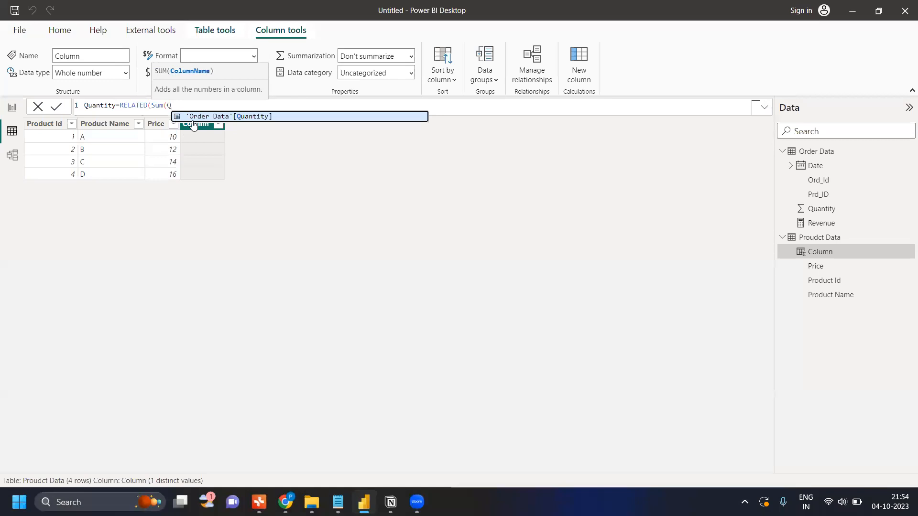
key("Tab")
type(")")
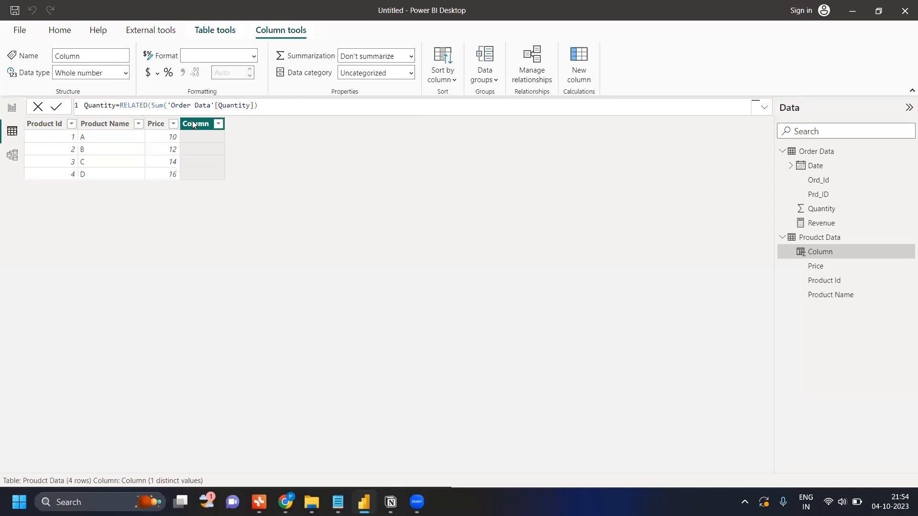
key("Return")
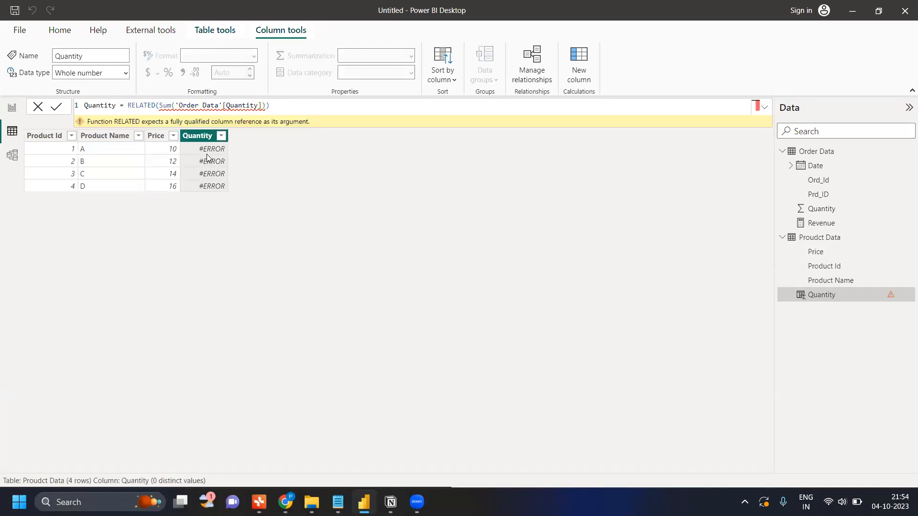
Clear the formula of the Quantity column in Proudct Data and show the rows of the Order Data table.
left_click(272, 106)
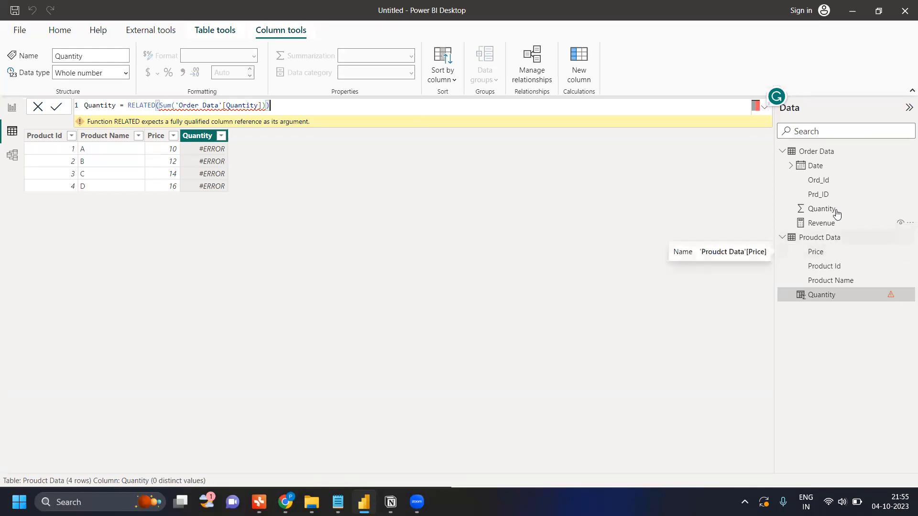
key("ctrl+a")
key("BackSpace")
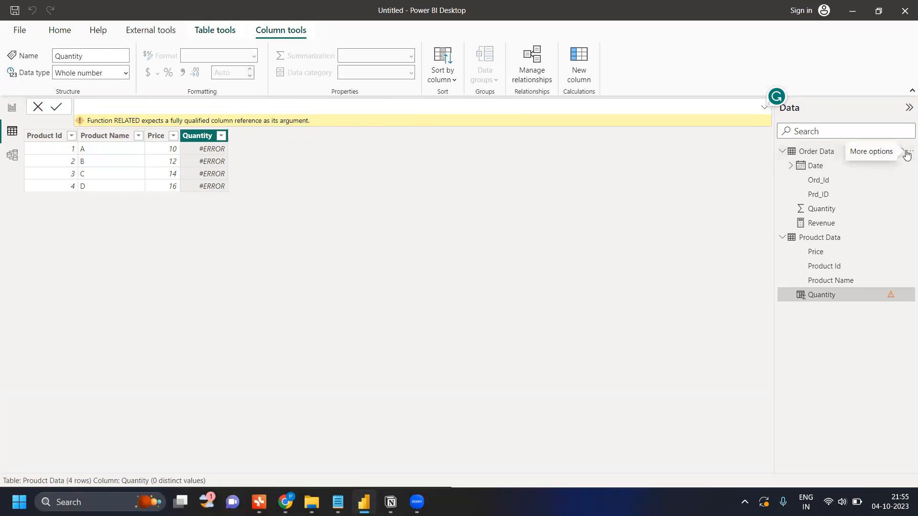
left_click(906, 153)
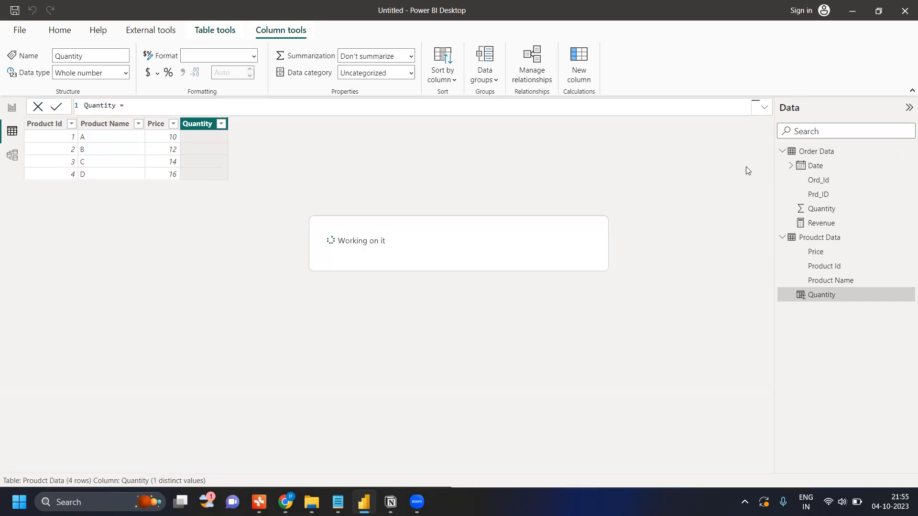
left_click(842, 153)
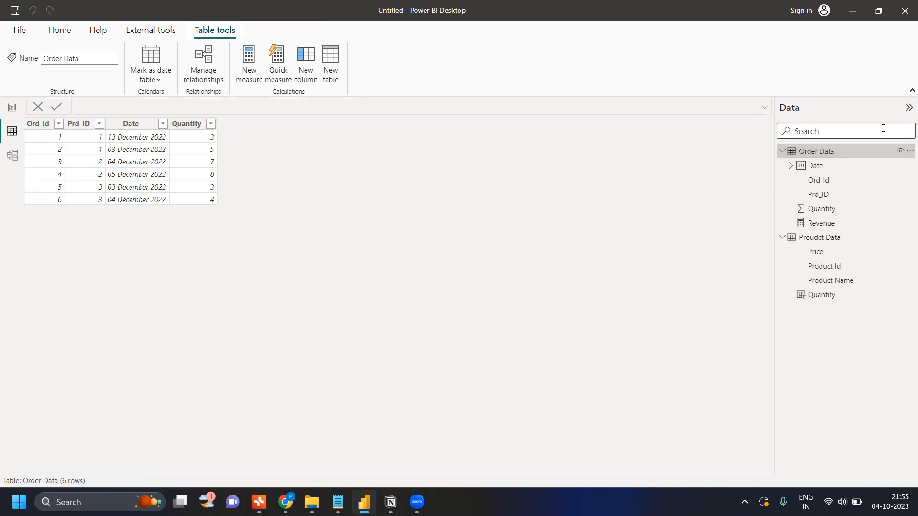
Add a calculated column to Order Data defined as Price = RELATED('Proudct Data'[Price]).
left_click(910, 151)
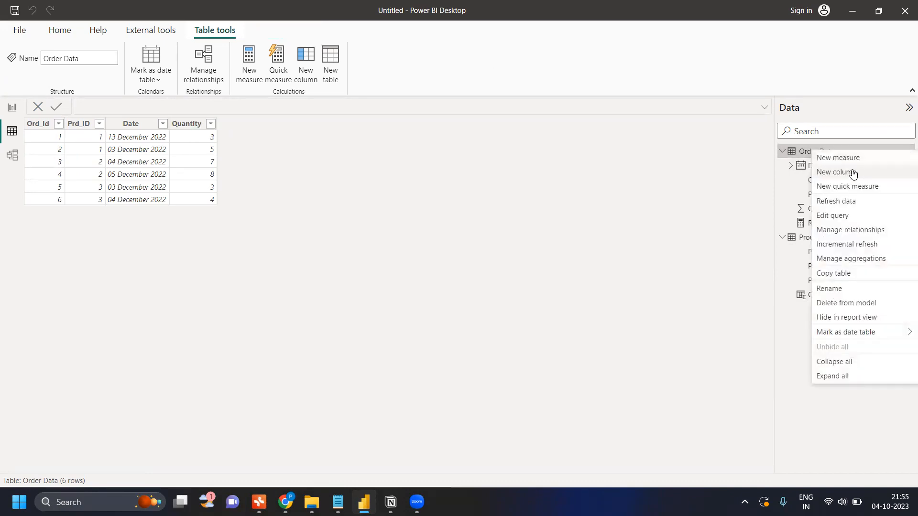
key("Escape")
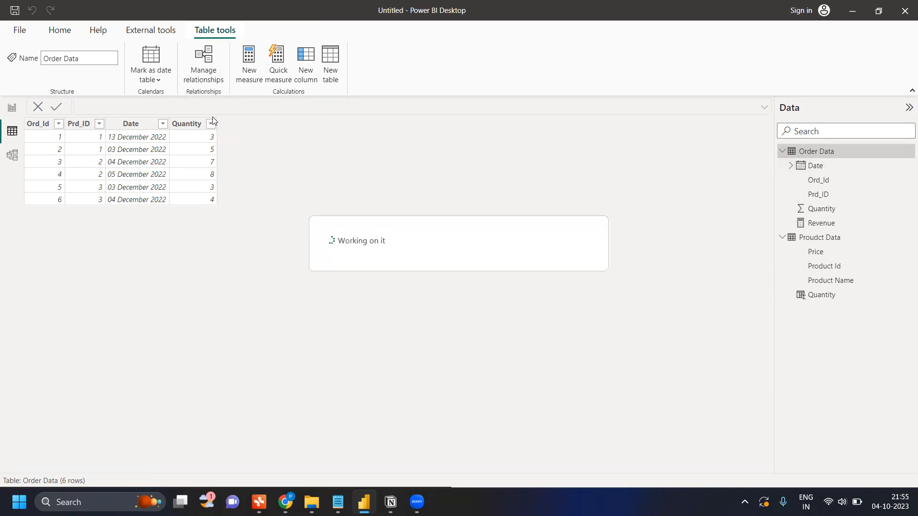
key("BackSpace")
type("Price=Relate")
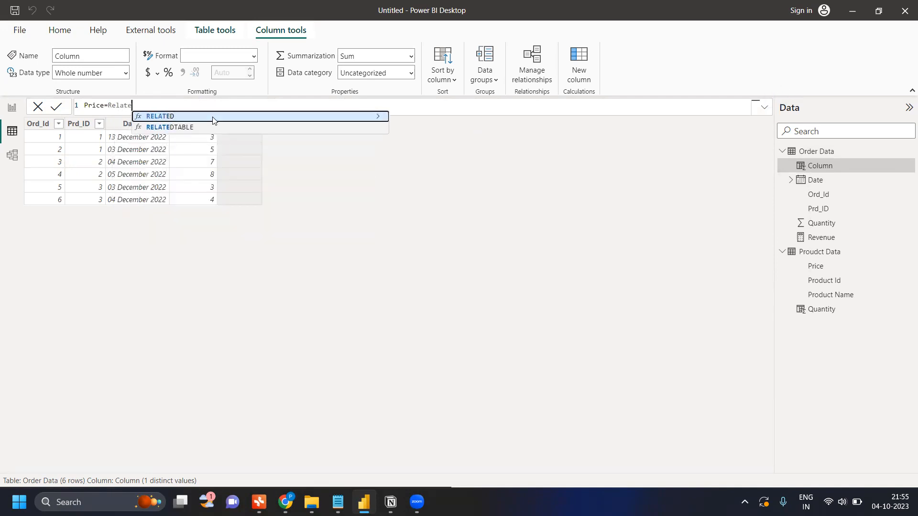
left_click(213, 117)
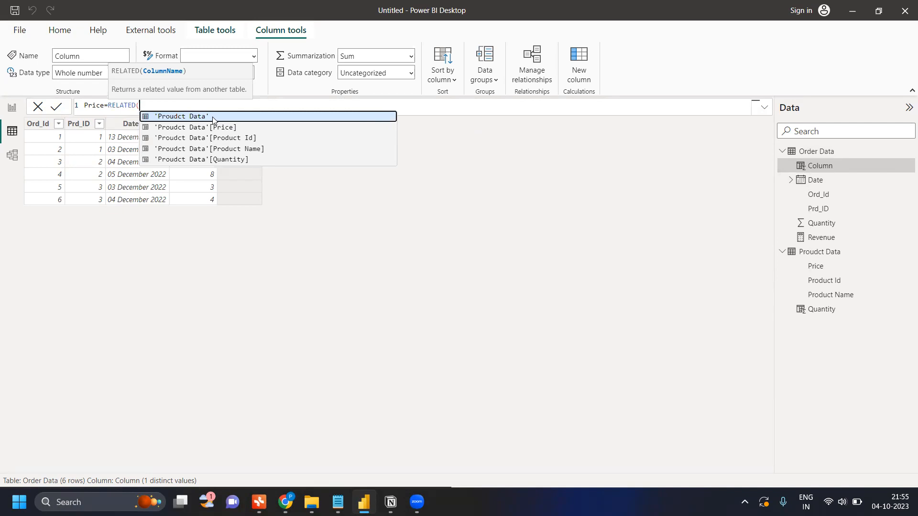
key("Down")
key("Tab")
type(")")
key("Return")
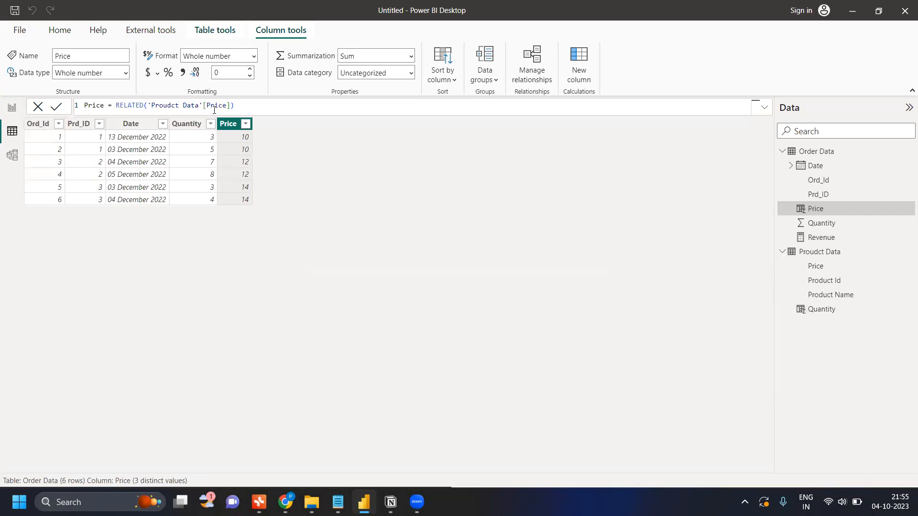
Compare the related Price values in Order Data with the product prices in the Proudct Data table.
left_click(89, 148)
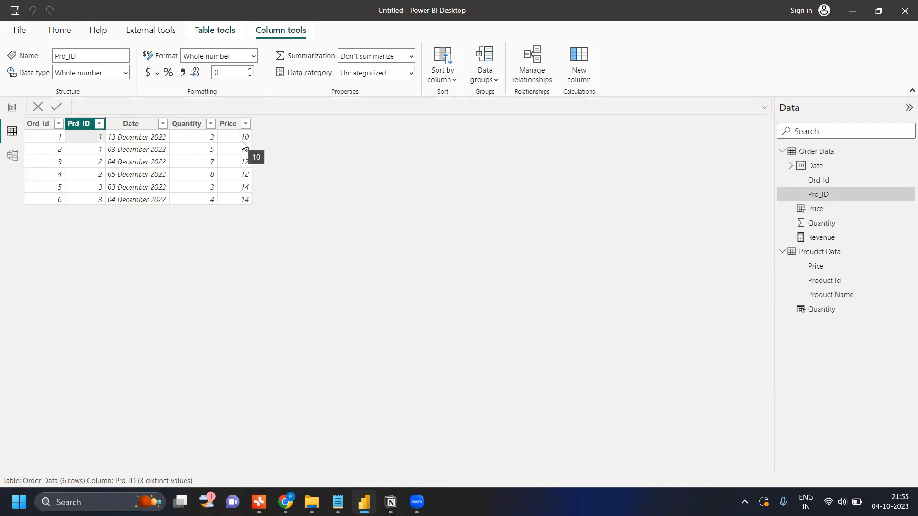
left_click(831, 295)
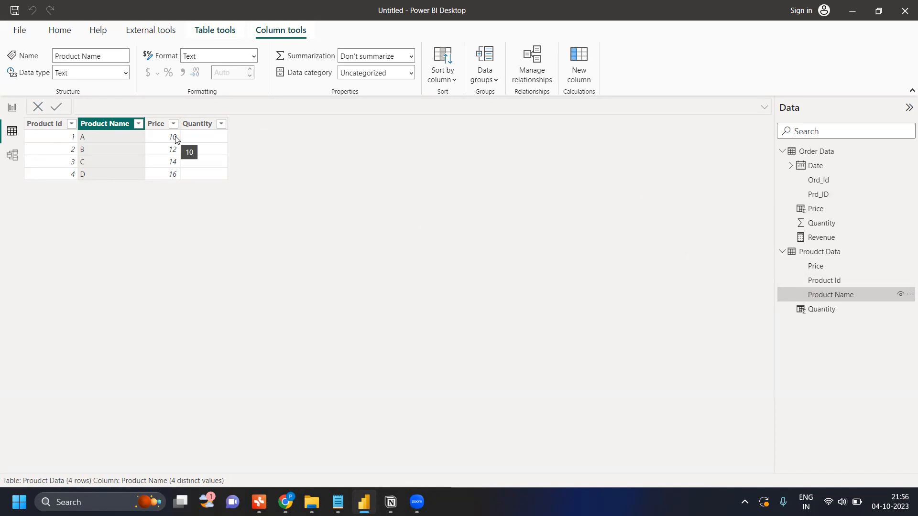
left_click(832, 208)
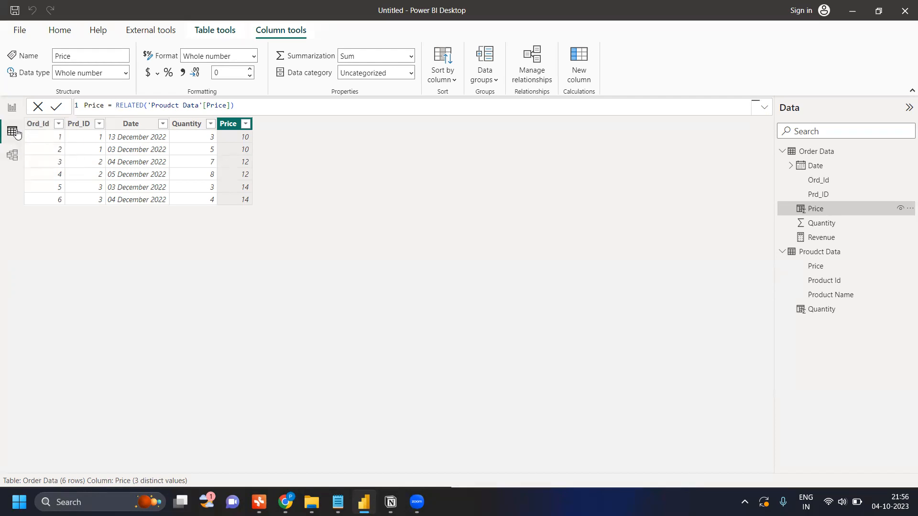
left_click(829, 253)
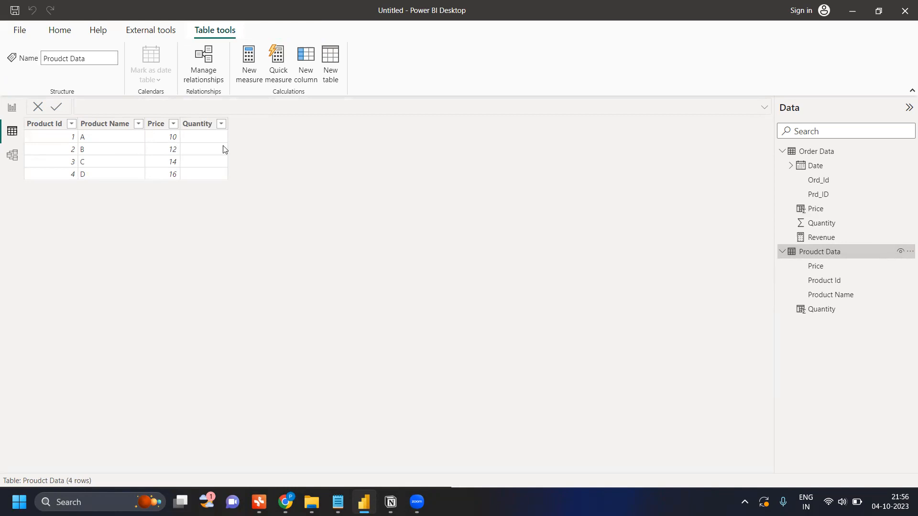
left_click(813, 151)
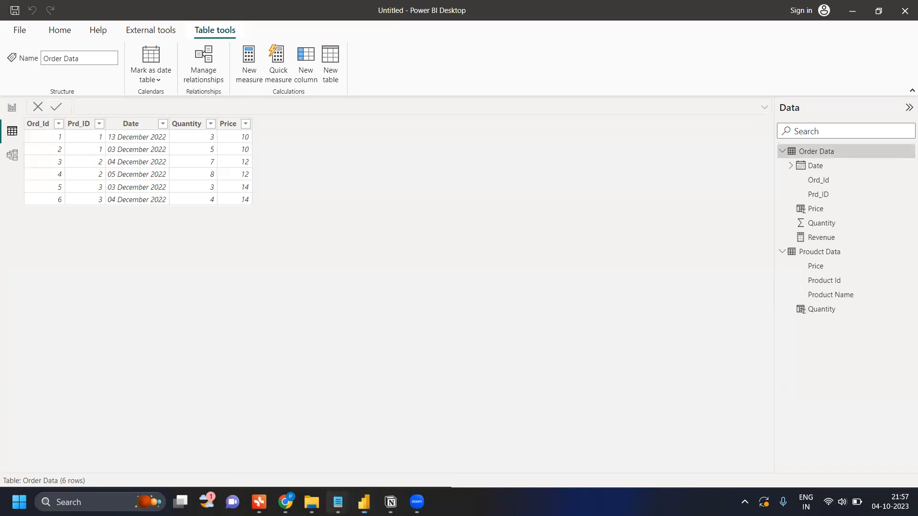
Switch to the RELATIONSHIP FUNCTION note in Notepad and add the calculation 8*10=80 below Quantity * Price.
mouse_move(338, 501)
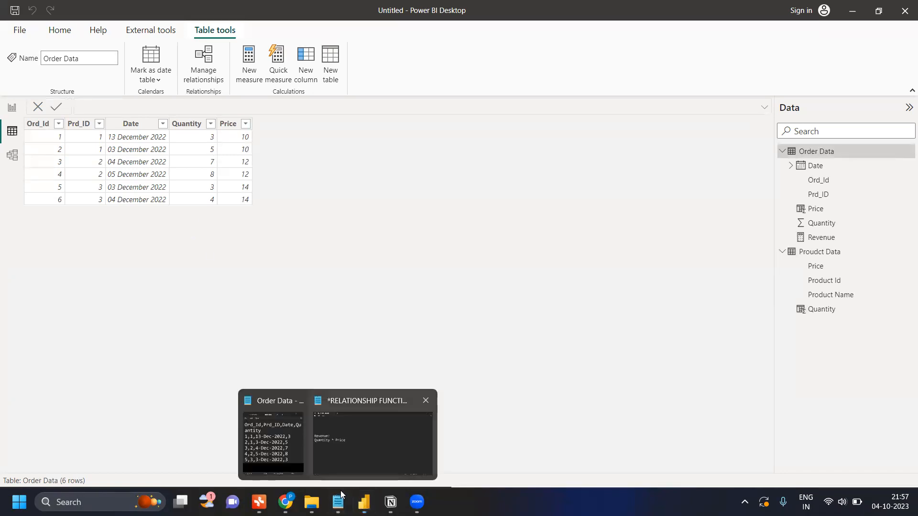
left_click(344, 445)
type("8")
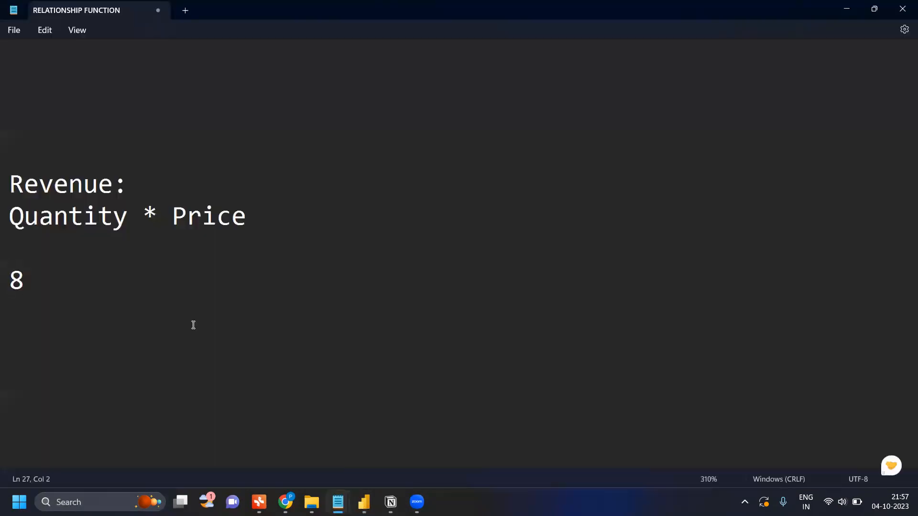
type("*10=80")
Prefix the 8*10=80 calculation with "Product A=" and switch back to Power BI.
key("Left")
key("Left")
key("Left")
key("Left")
key("Left")
key("Left")
key("Left")
type("Pro")
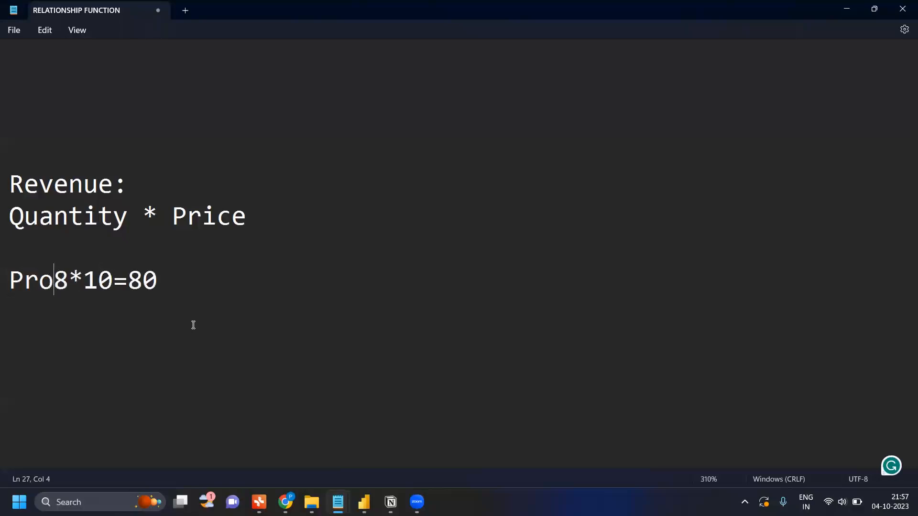
type("duct A")
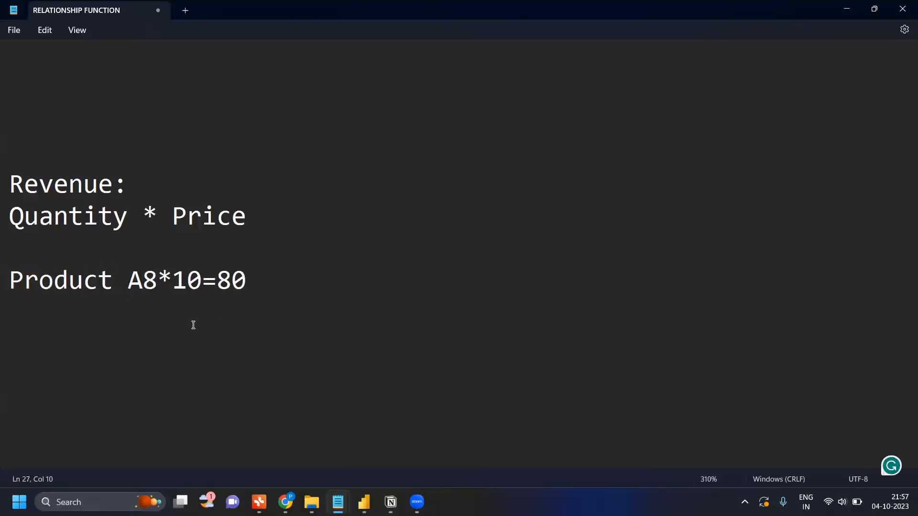
type("=")
key("alt+Tab")
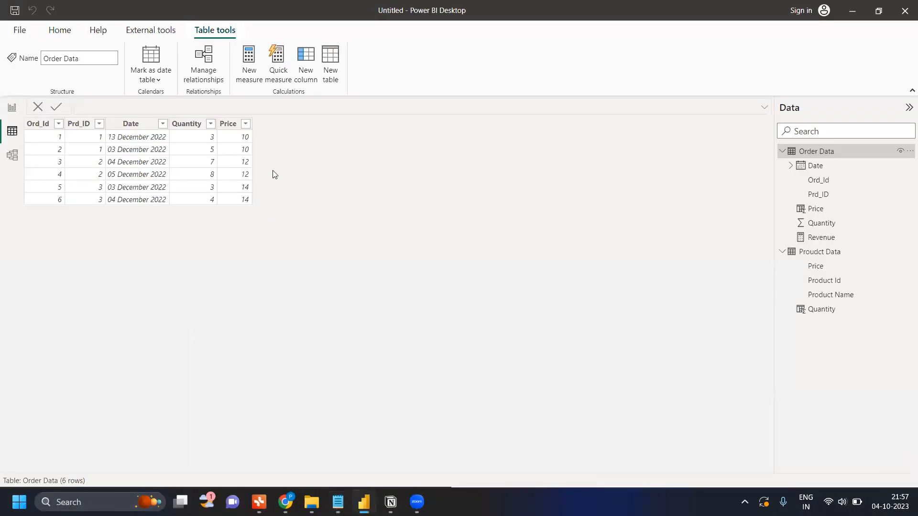
Insert a table visual on the report page with Product Name and Product Id, and show it in focus mode.
left_click(12, 107)
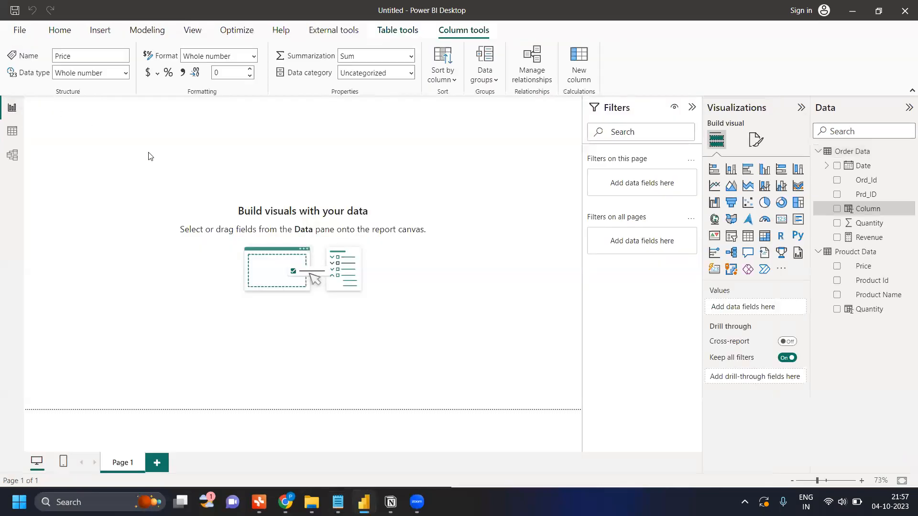
left_click(749, 237)
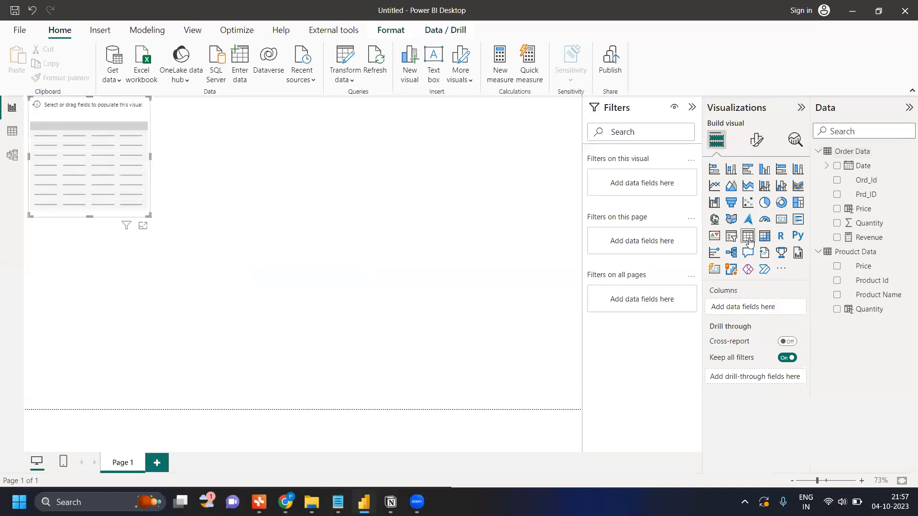
left_click(837, 295)
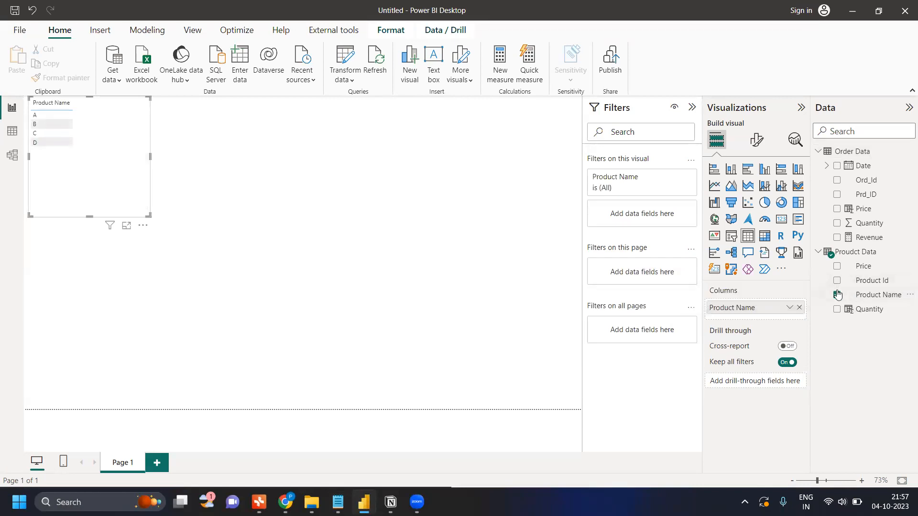
left_click(838, 280)
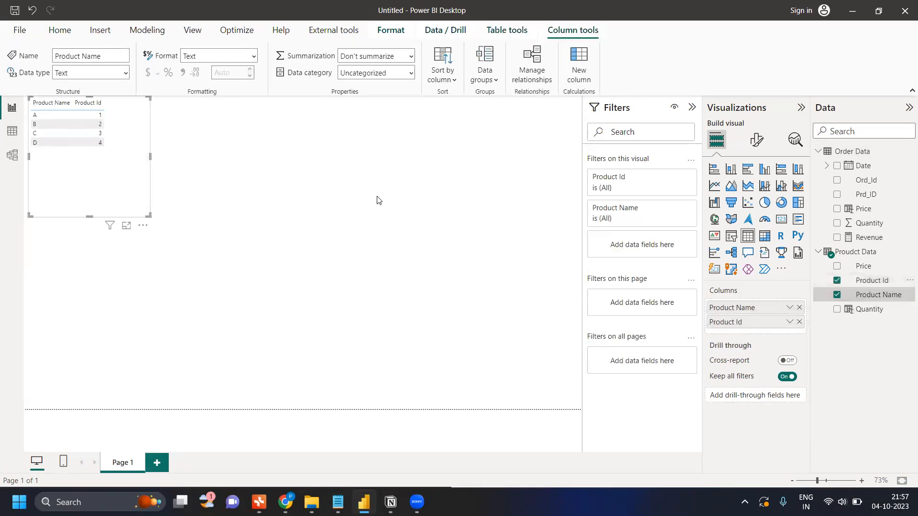
left_click(126, 225)
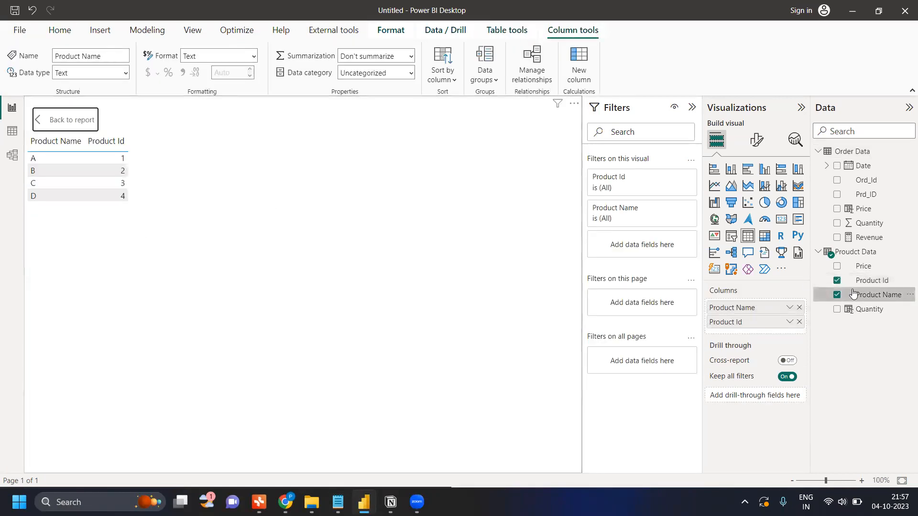
Replace Product Name in the table visual with Price and Quantity from Order Data, checking the existing Revenue measure against them.
left_click(837, 295)
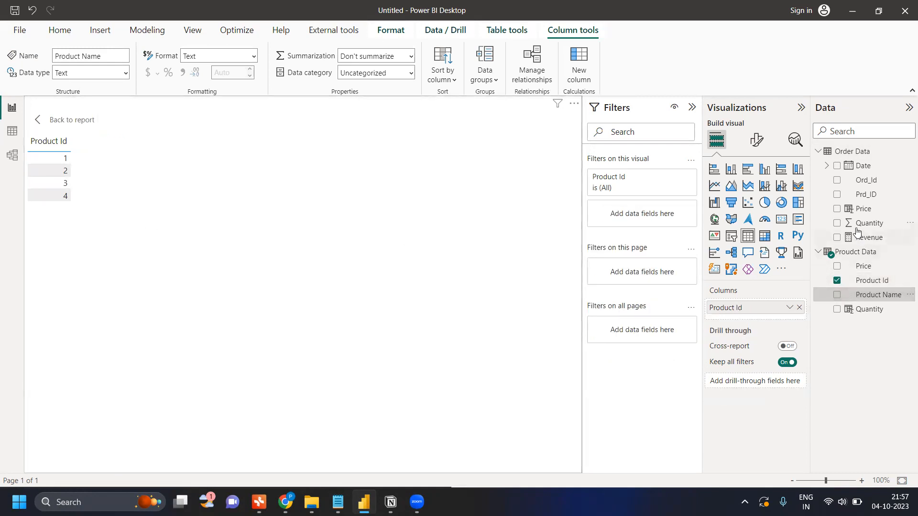
left_click(837, 209)
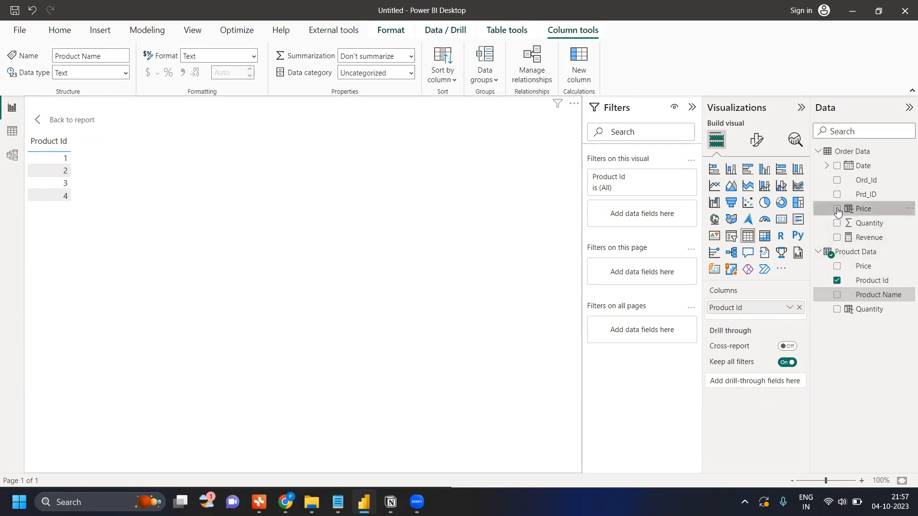
left_click(837, 223)
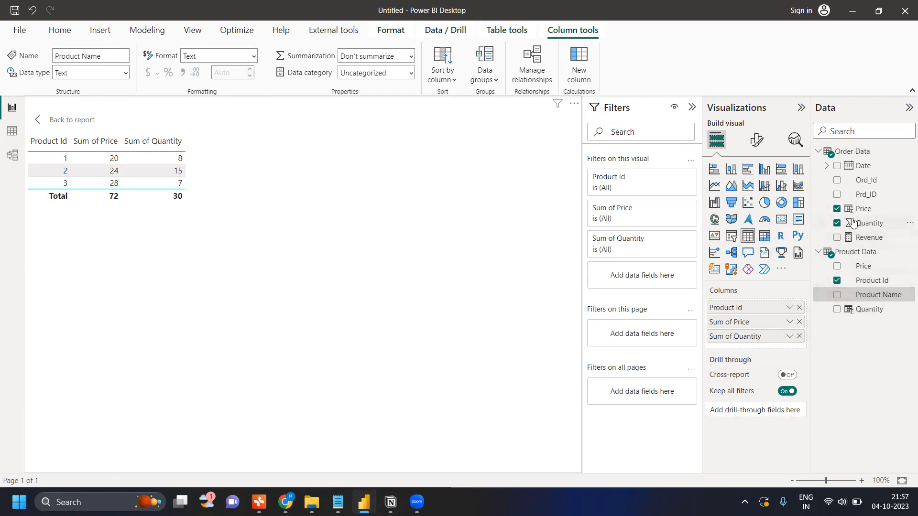
left_click(836, 238)
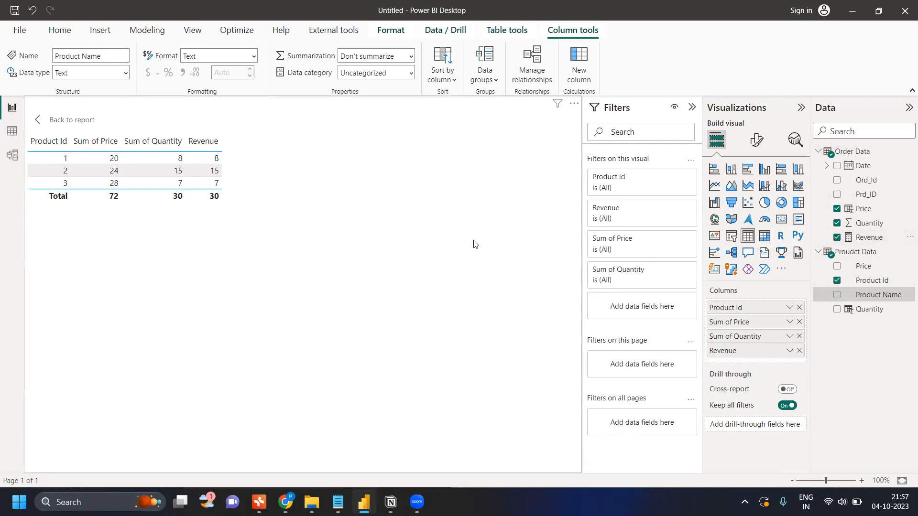
left_click(837, 237)
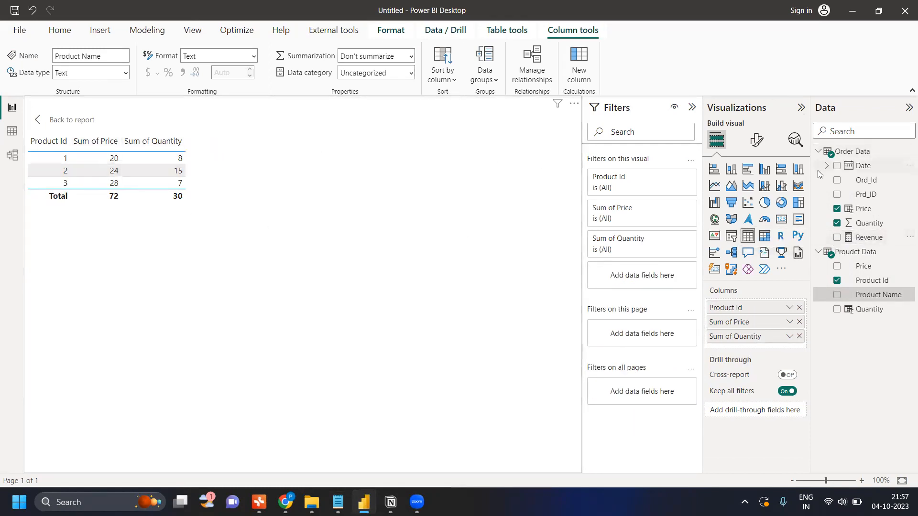
Open Order Data in Table view and start a calculated column there with the formula Revenue='Order Data'[Price].
left_click(908, 151)
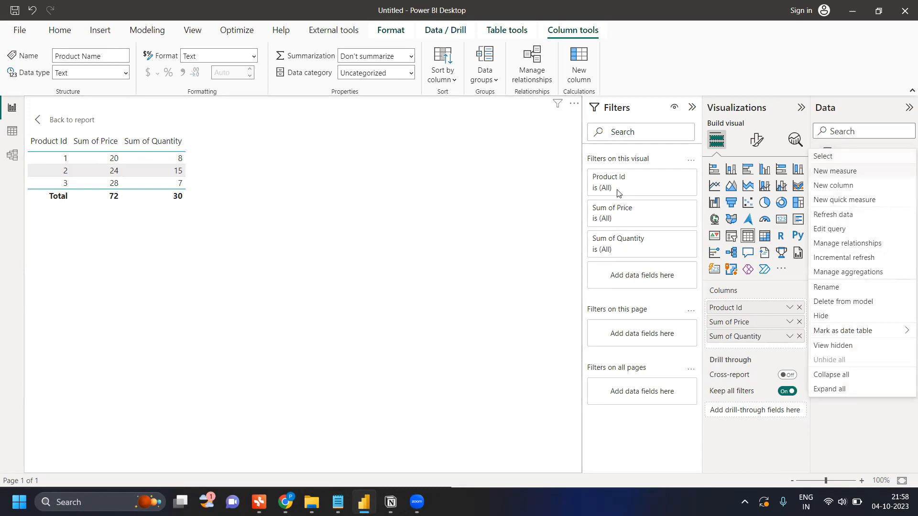
left_click(13, 133)
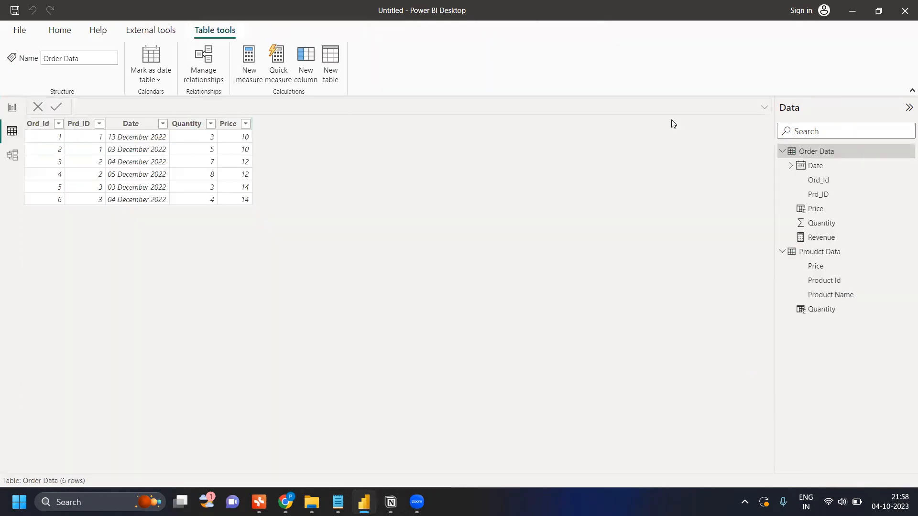
left_click(907, 151)
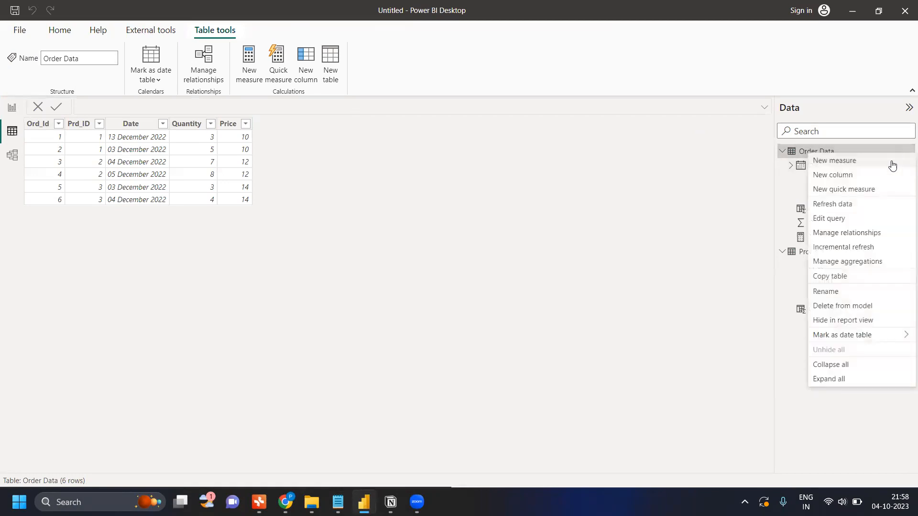
key("Escape")
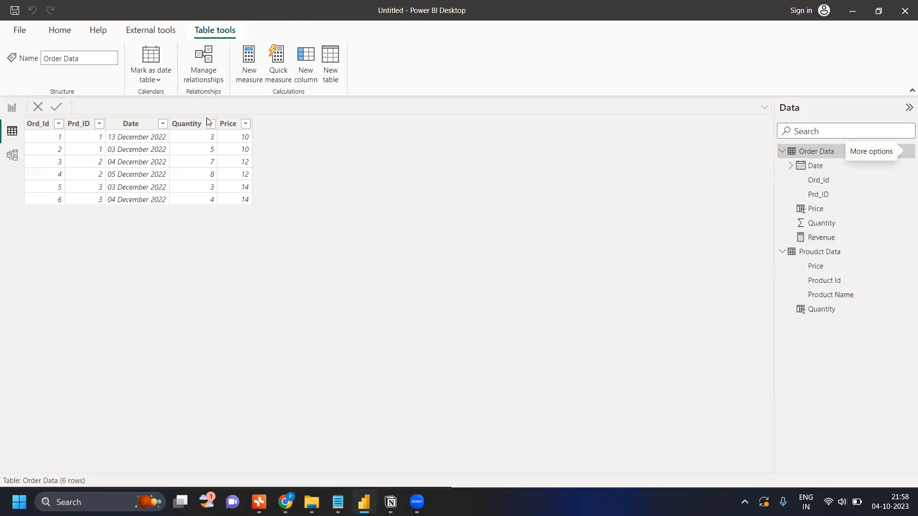
key("BackSpace")
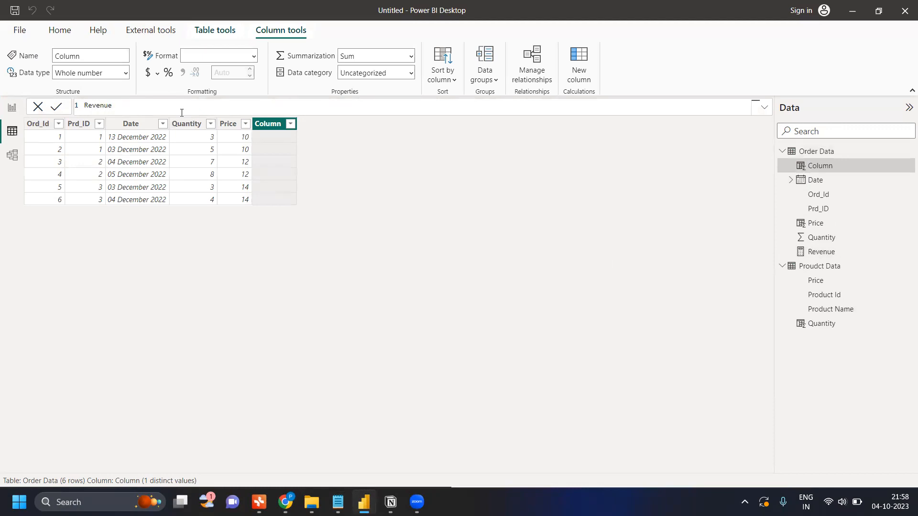
type("Revenue=Price")
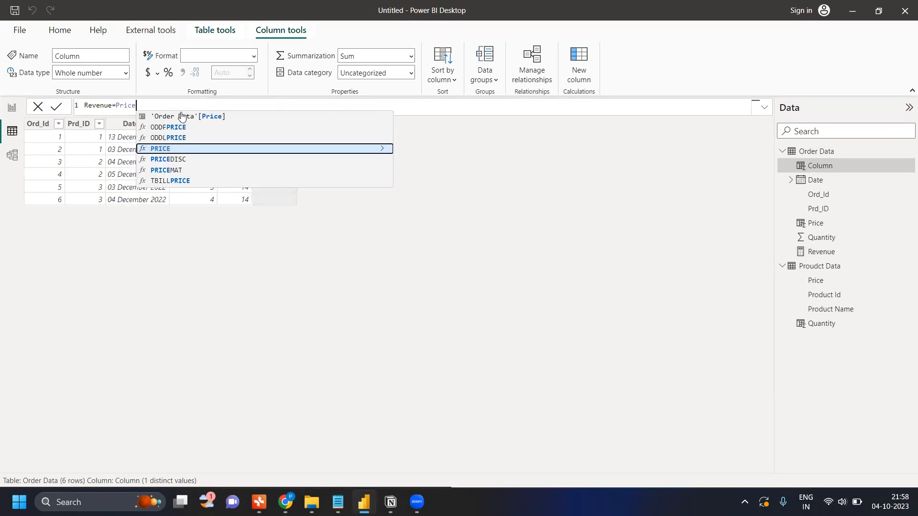
left_click(187, 117)
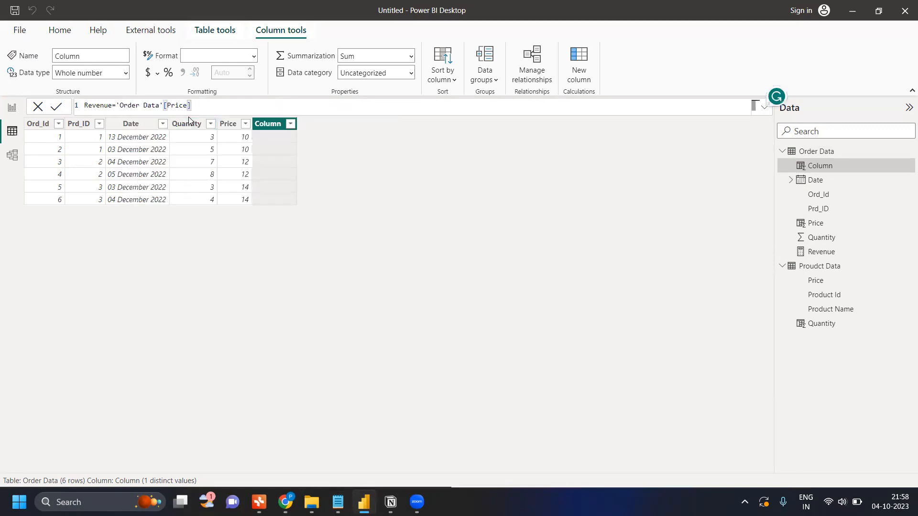
Multiply the price in the new column's formula by 'Order Data'[Quantity] and commit the formula.
type("*QU")
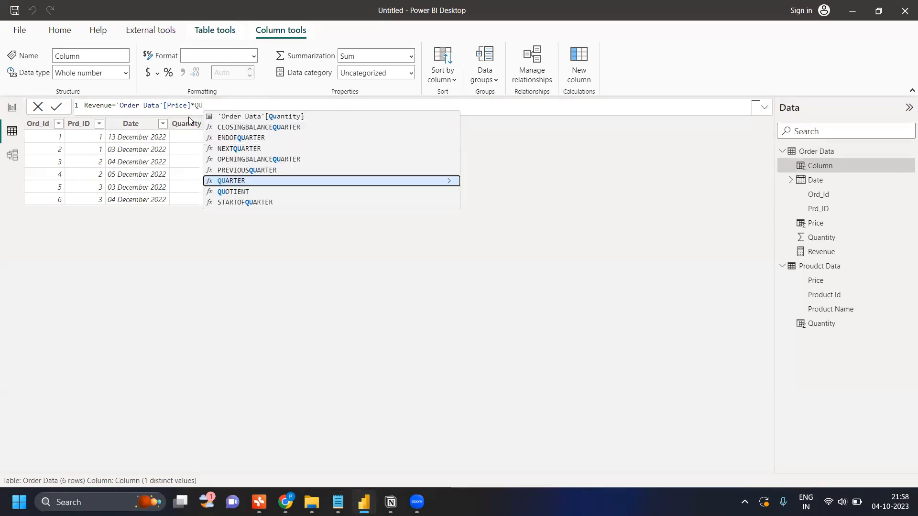
key("Up")
key("Up")
key("Up")
key("Up")
key("Up")
key("Up")
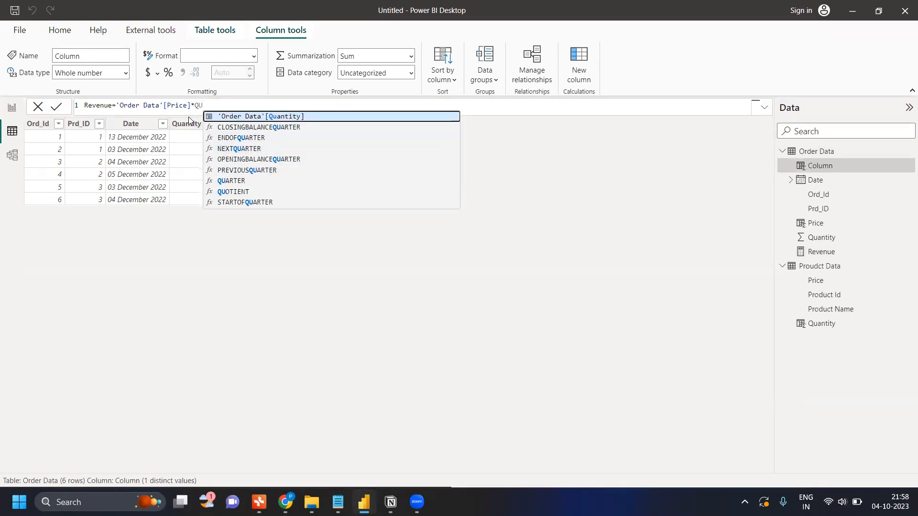
key("Tab")
key("Return")
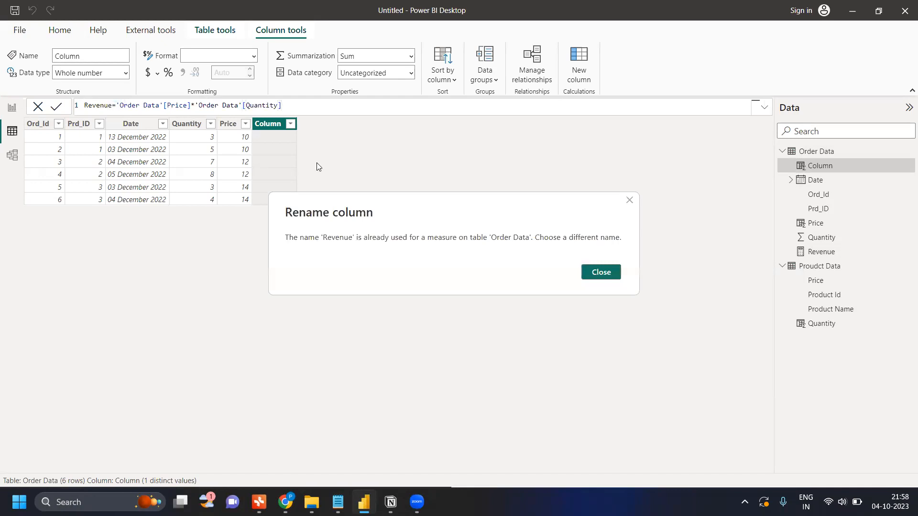
Dismiss the Rename column message, change the name in the calculated column's formula to Revenue_ and commit it.
left_click(631, 202)
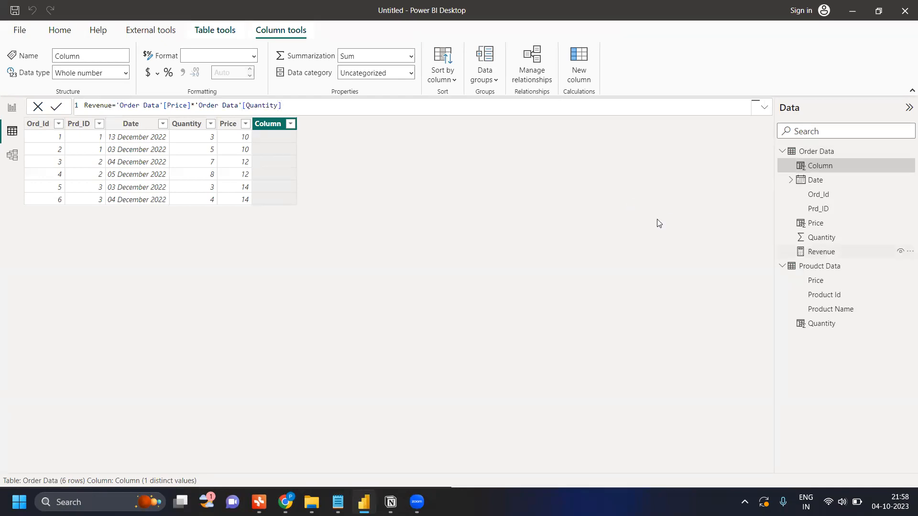
double_click(112, 105)
left_click(111, 105)
type("_")
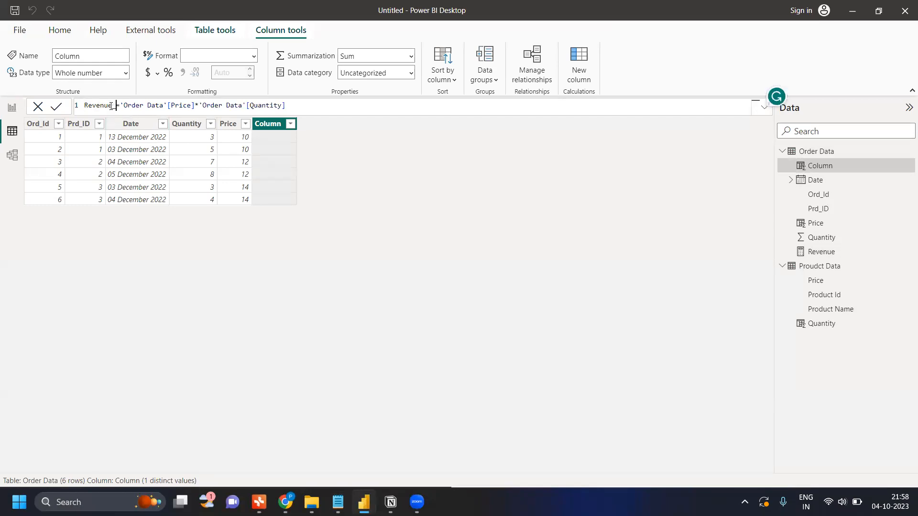
left_click(262, 134)
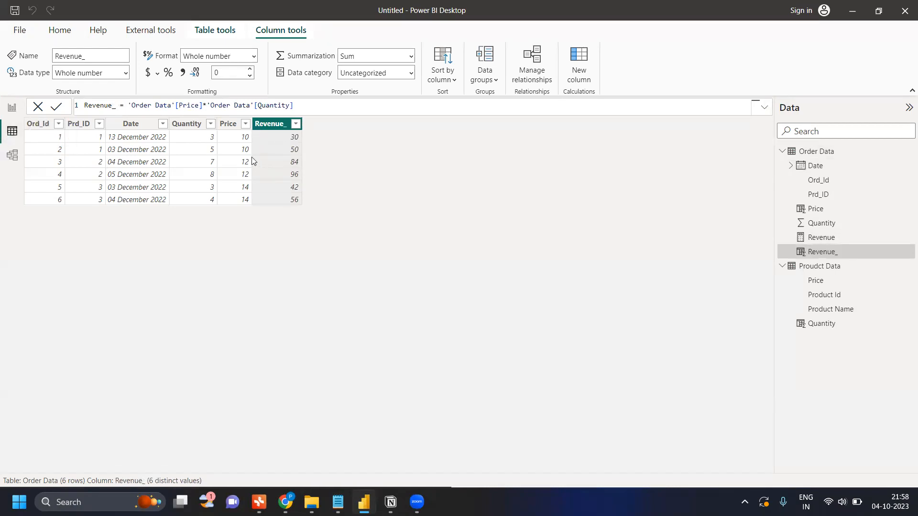
Check the Product A calculation in the Notepad RELATIONSHIP FUNCTION note, and add Revenue_ to the table visual in Power BI's Report view.
left_click(14, 106)
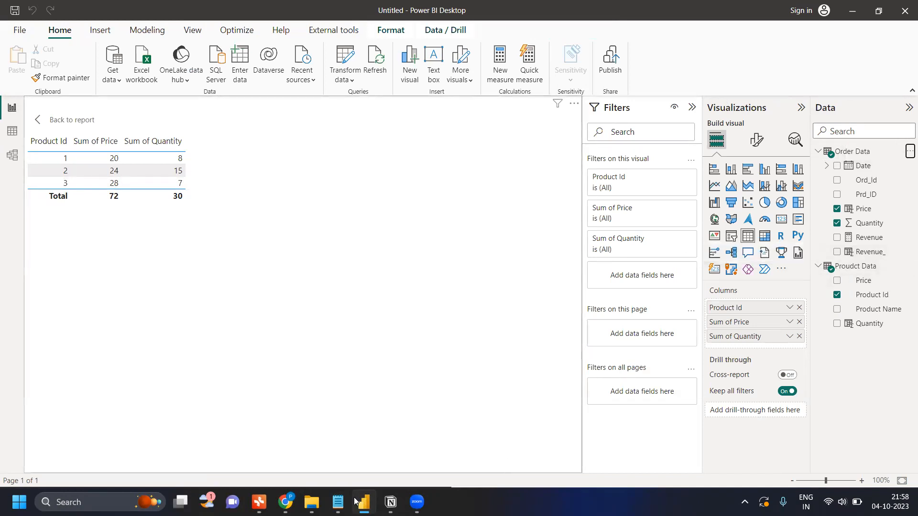
mouse_move(338, 502)
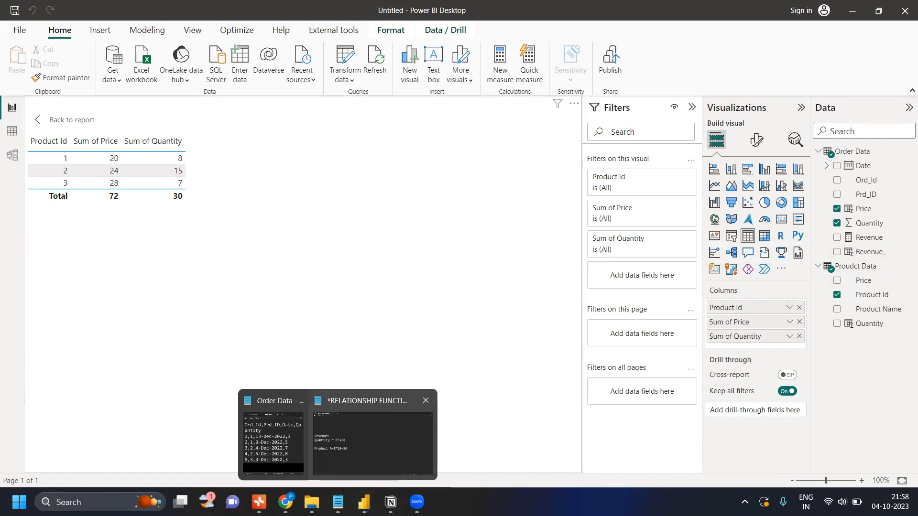
left_click(373, 442)
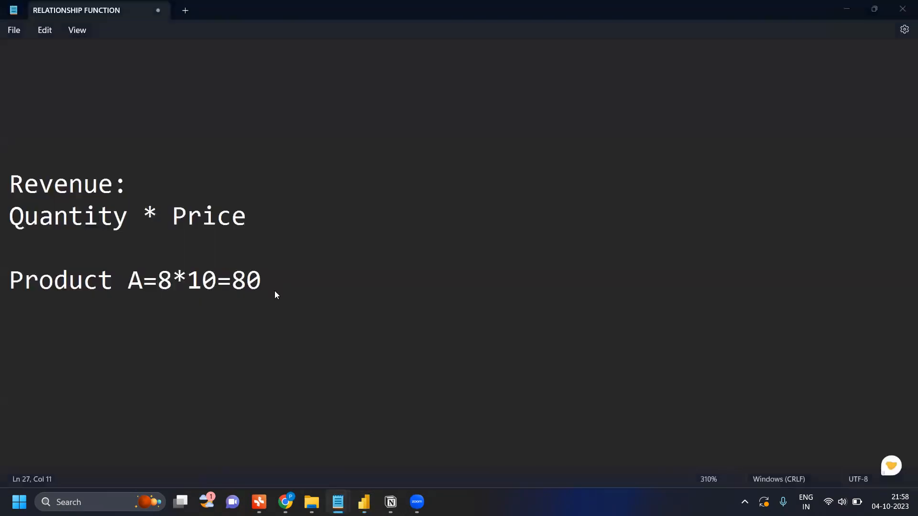
key("alt+Tab")
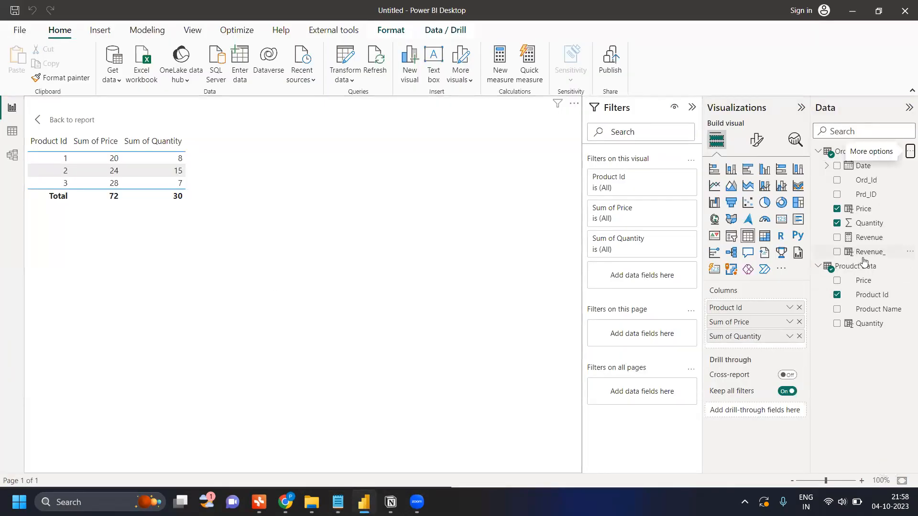
left_click_drag(868, 252, 234, 157)
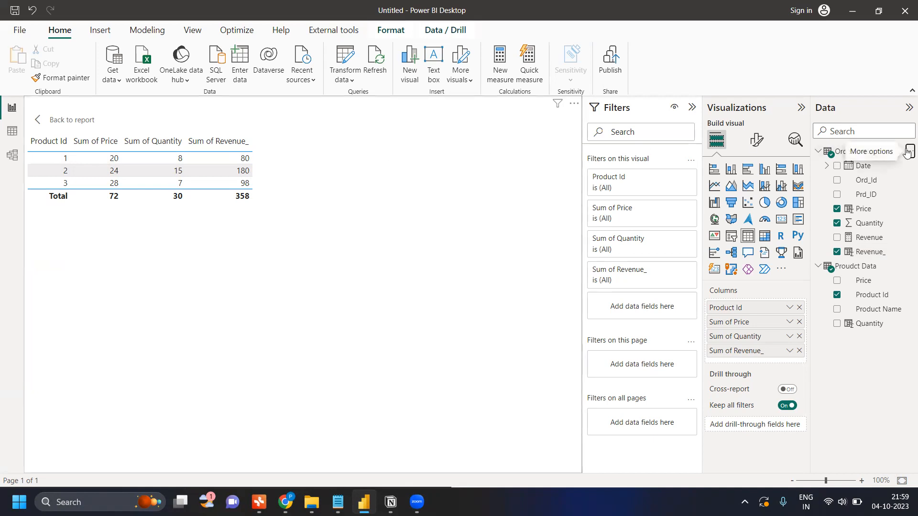
Create a new measure in Order Data named Revenue(M), with its formula starting on a second line.
left_click(908, 152)
key("Escape")
key("BackSpace")
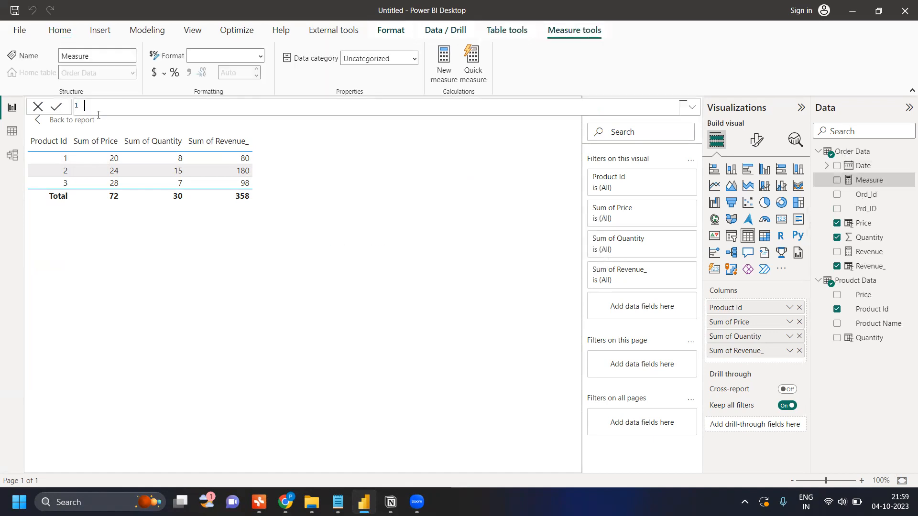
type("Reven")
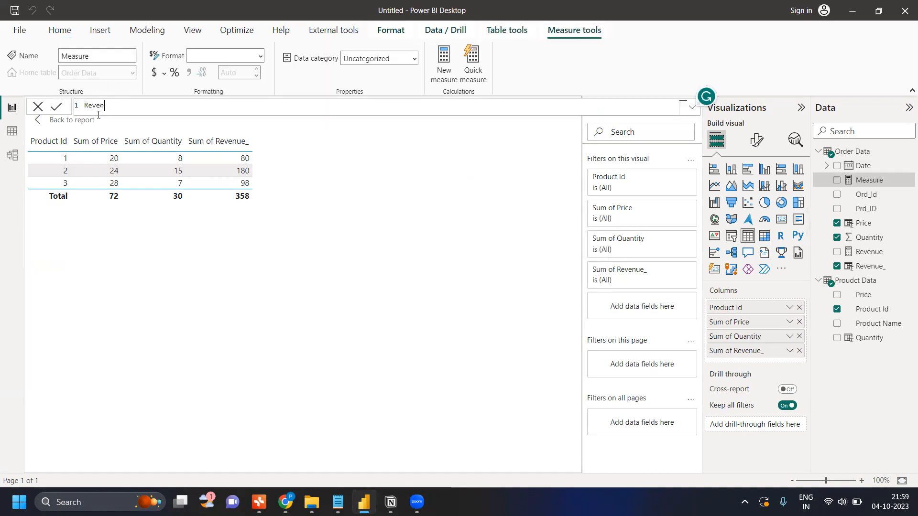
type("ue(M)=")
key("shift+Return")
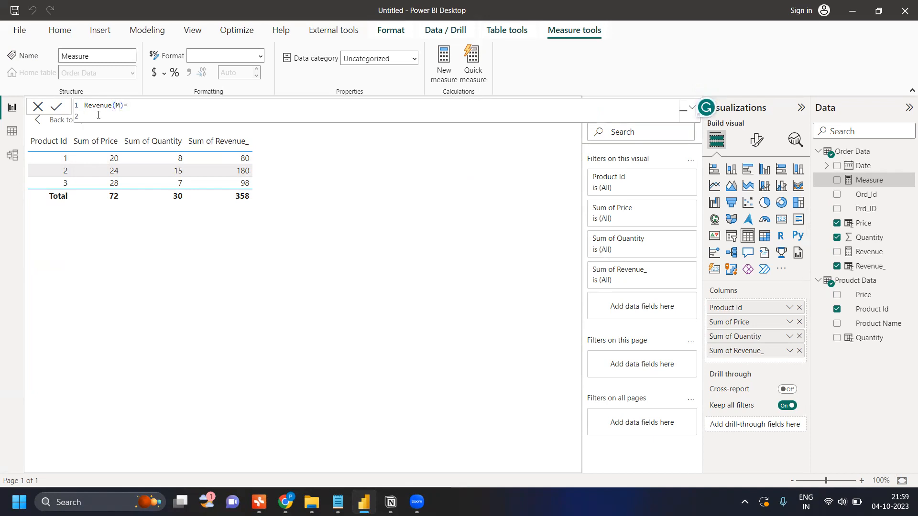
Begin the Revenue(M) formula with SUMX and 'Order Data' as its table argument.
type("Sum")
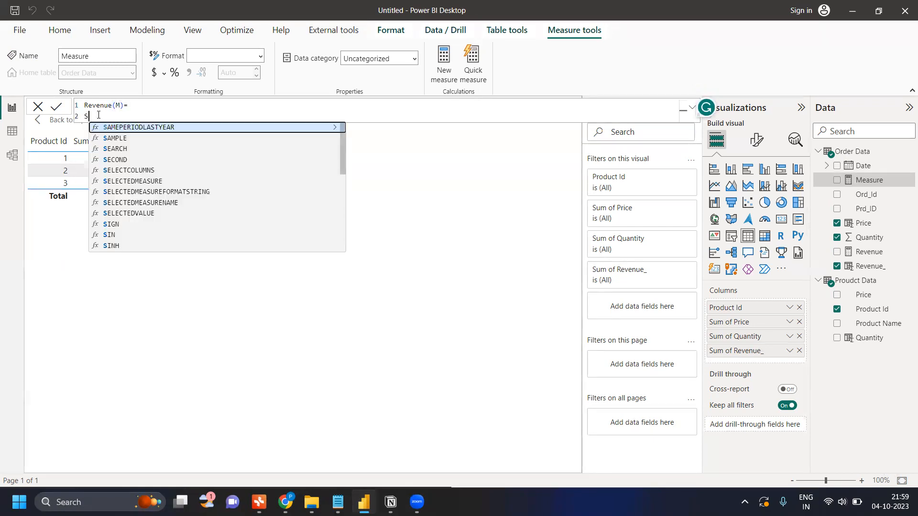
key("Down")
key("Down")
key("Down")
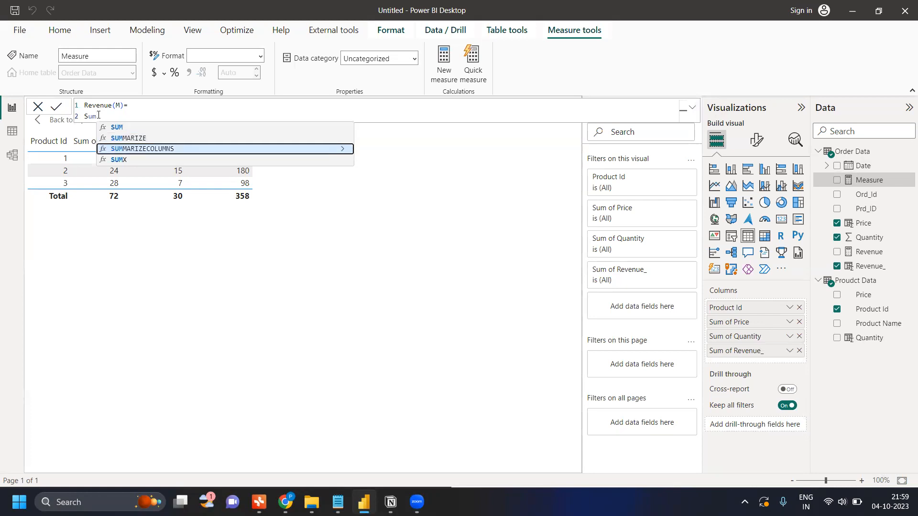
key("Tab")
key("BackSpace")
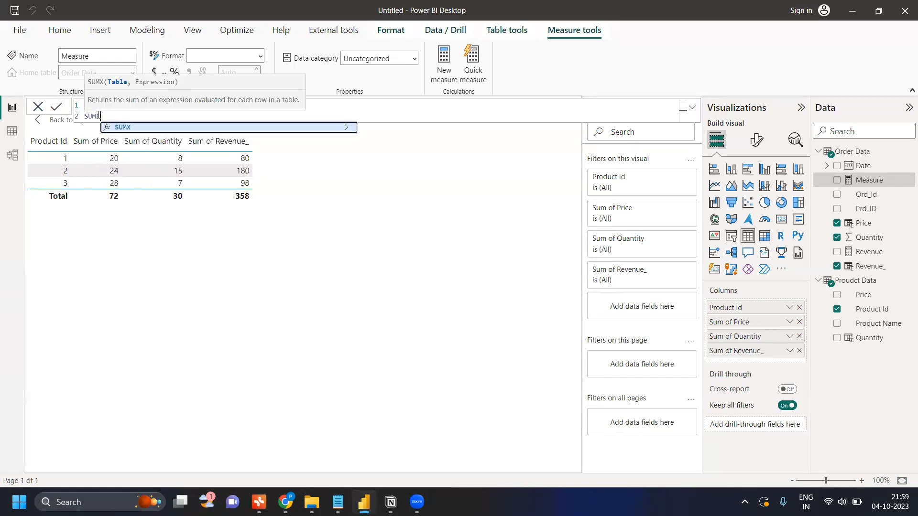
type("(")
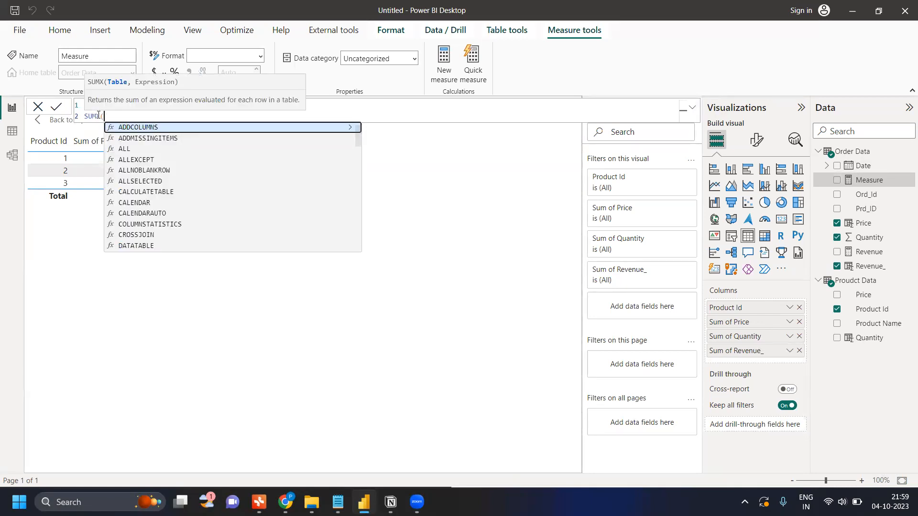
type("or")
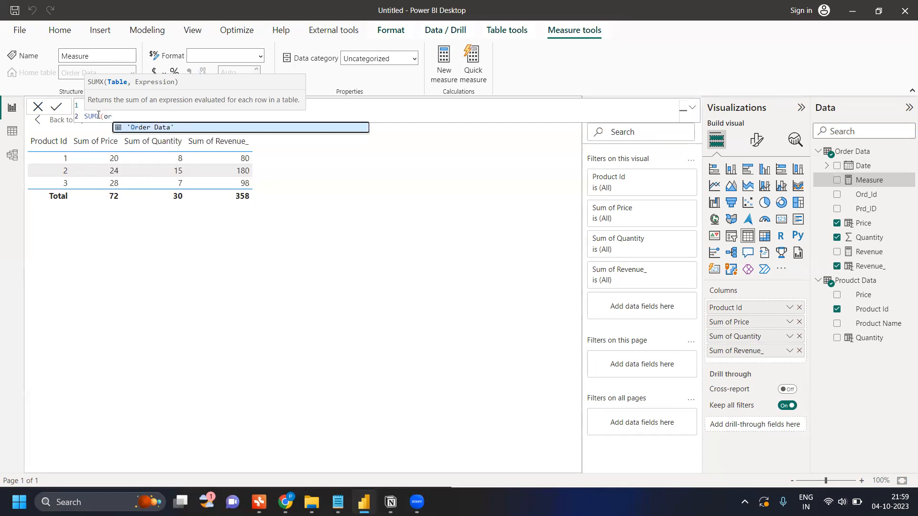
key("Tab")
type(",")
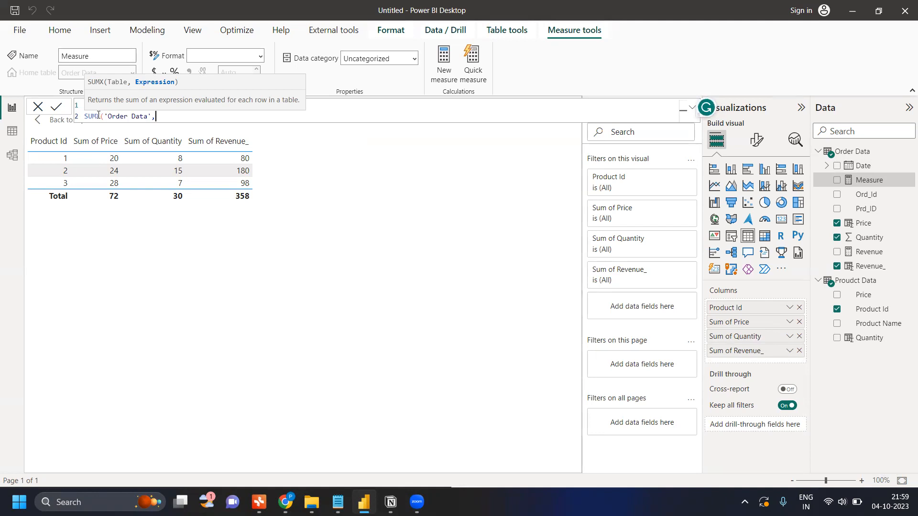
Complete and commit the SUMX formula with 'Order Data'[Price]*'Order Data'[Quantity], and add Revenue(M) to the table visual.
type("PRic")
key("Up")
key("Up")
key("Up")
key("Tab")
type("*Qu")
key("Up")
key("Up")
key("Up")
key("Up")
key("Up")
key("Tab")
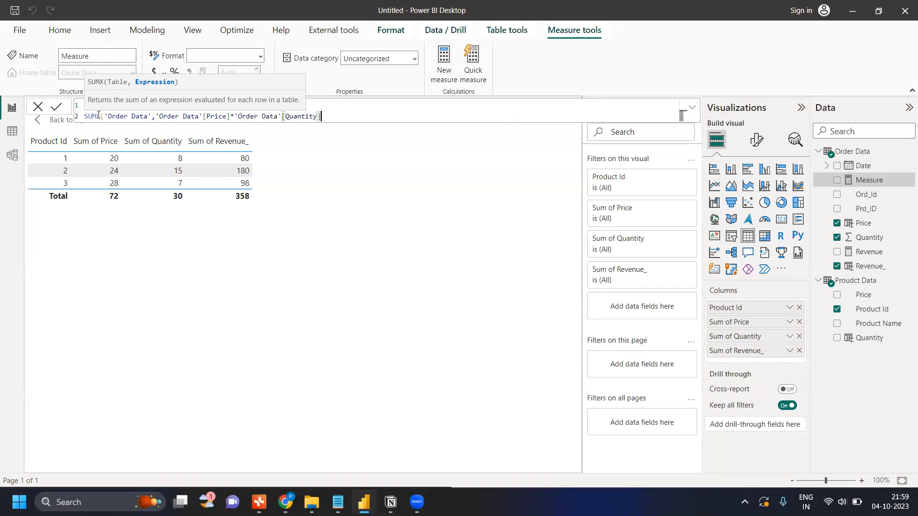
type(")")
key("Return")
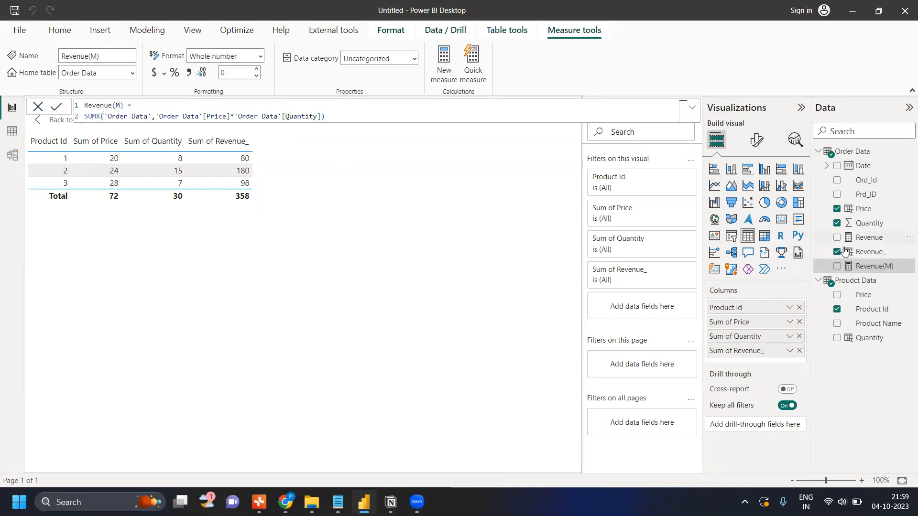
left_click_drag(863, 266, 311, 154)
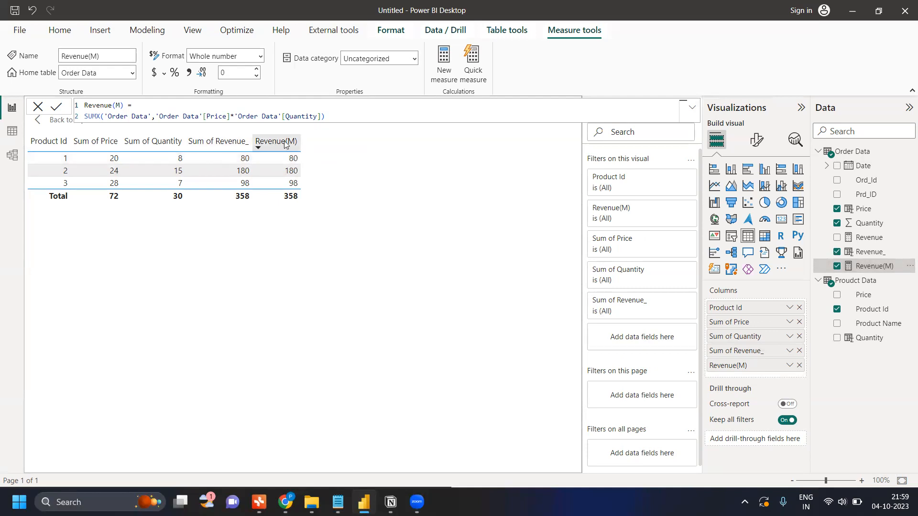
Check the Order Data rows in Table view, and widen the table visual on the normal report page until all its columns fit.
left_click(12, 131)
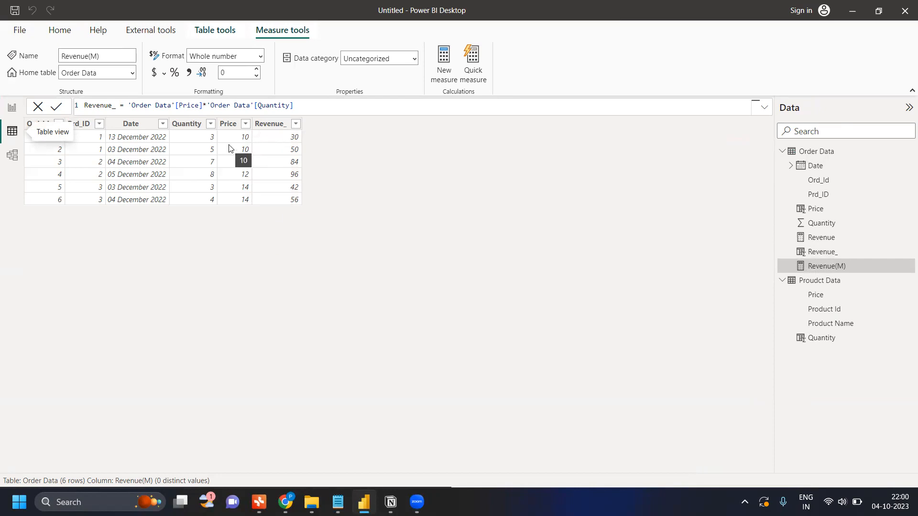
left_click(12, 107)
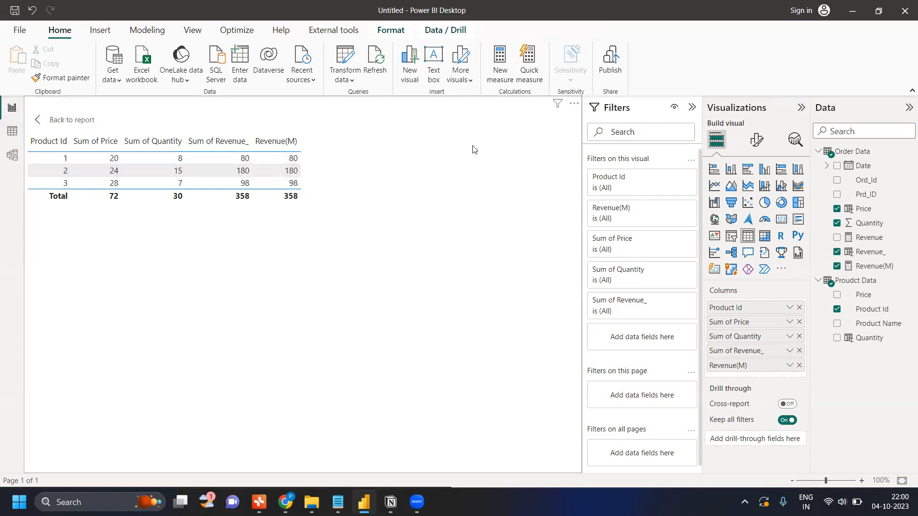
left_click(77, 119)
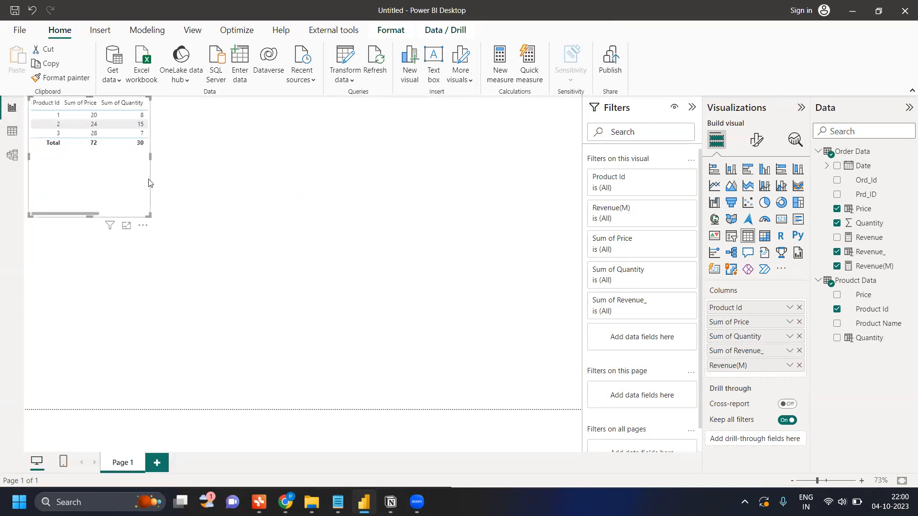
left_click_drag(150, 158, 288, 173)
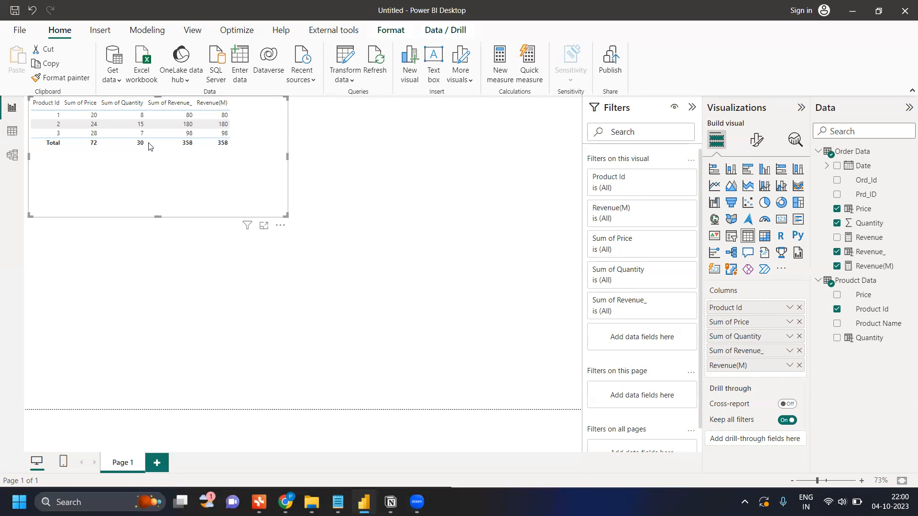
Switch to the RELATIONSHIP FUNCTION note in Notepad and review the RELATED function's definition, rules, syntax and revenue example.
left_click(340, 501)
left_click(359, 428)
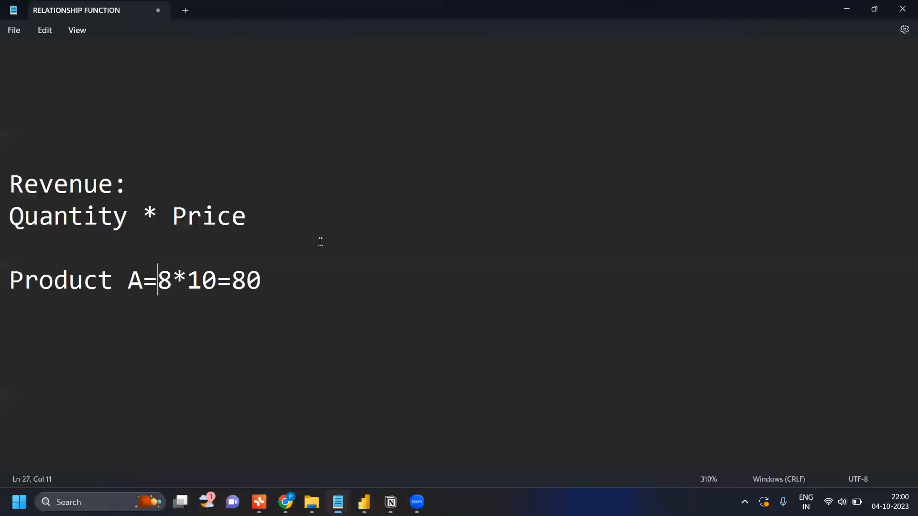
scroll(315, 221, "up", 3)
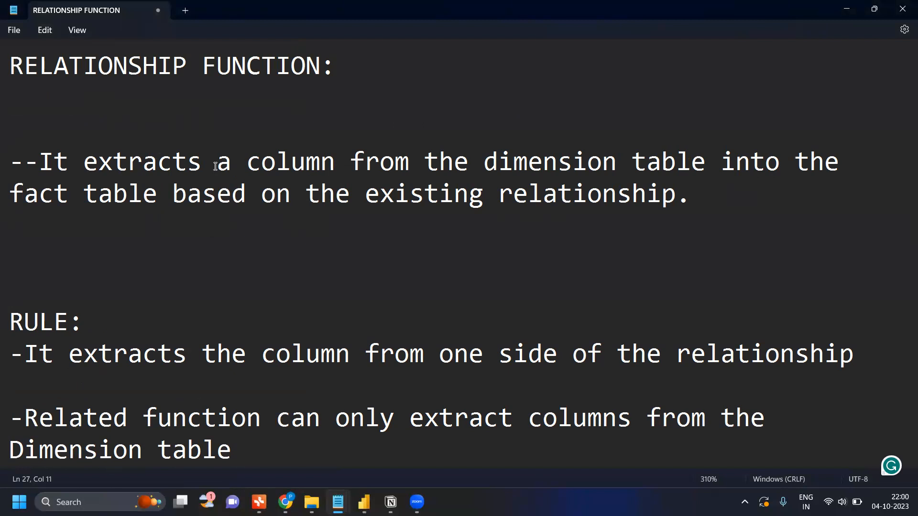
scroll(215, 166, "down", 2)
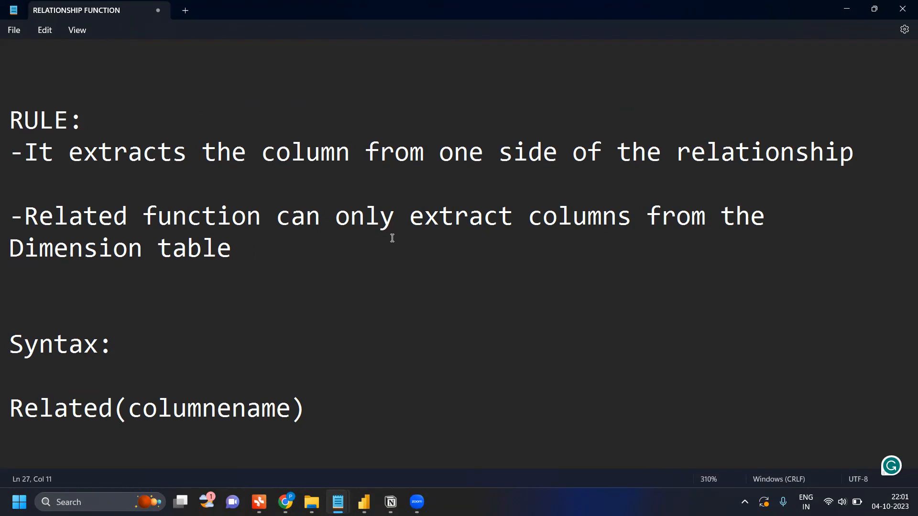
scroll(392, 240, "down", 5)
scroll(392, 240, "up", 2)
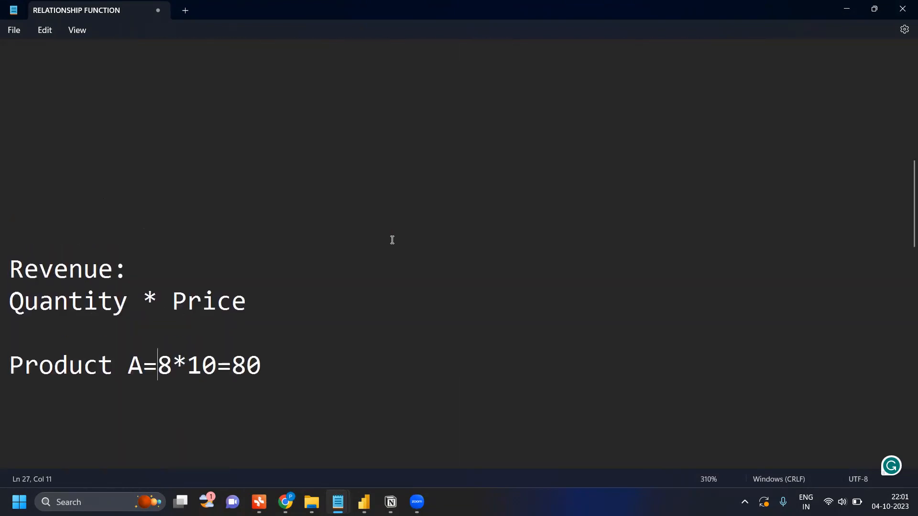